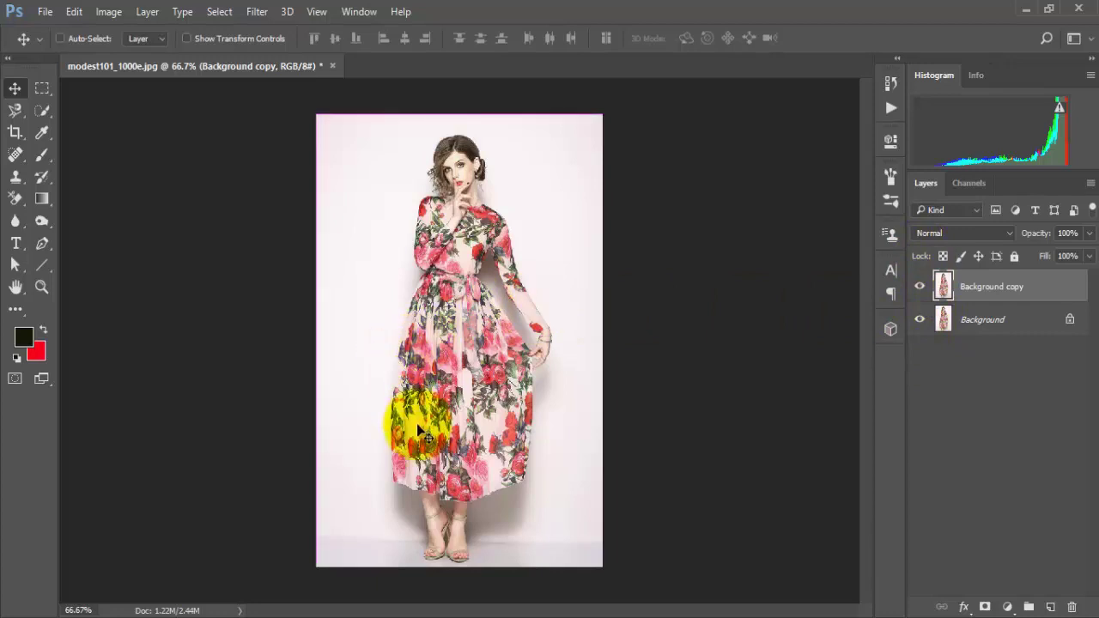
- Start a Pen tool path between the heels and trace it down the inner edge of the right-hand foot and under its sandal
{"action": "left_click", "coordinate": [42, 243]}
{"action": "left_click", "coordinate": [486, 513], "text": "ctrl"}
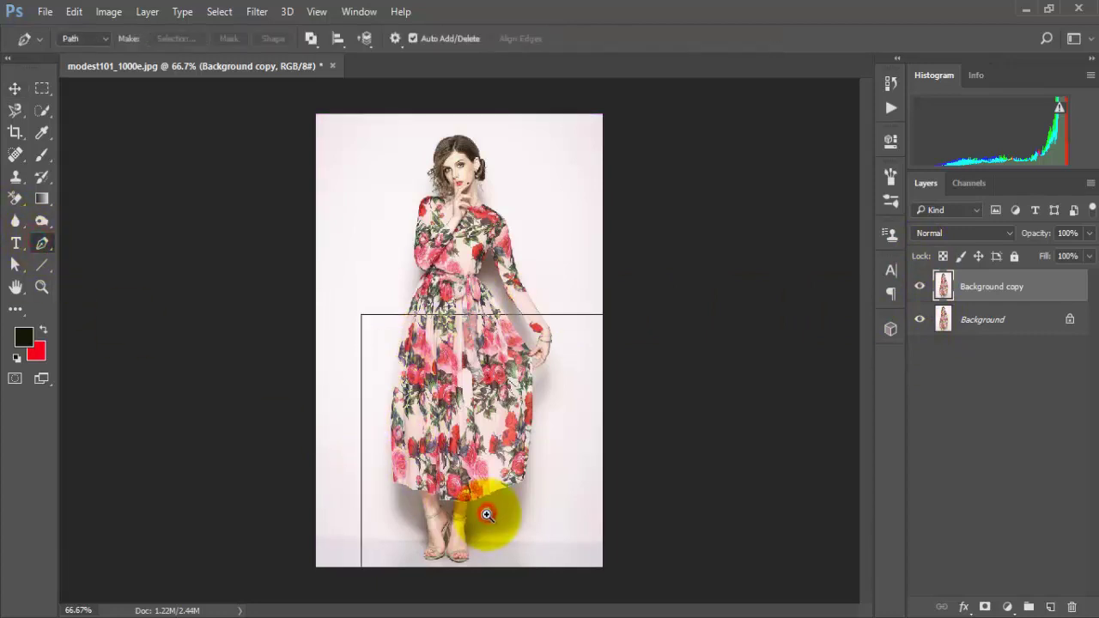
{"action": "left_click", "coordinate": [486, 512], "text": "ctrl"}
{"action": "left_click", "coordinate": [486, 513], "text": "ctrl"}
{"action": "left_click_drag", "start_coordinate": [436, 436], "coordinate": [587, 199]}
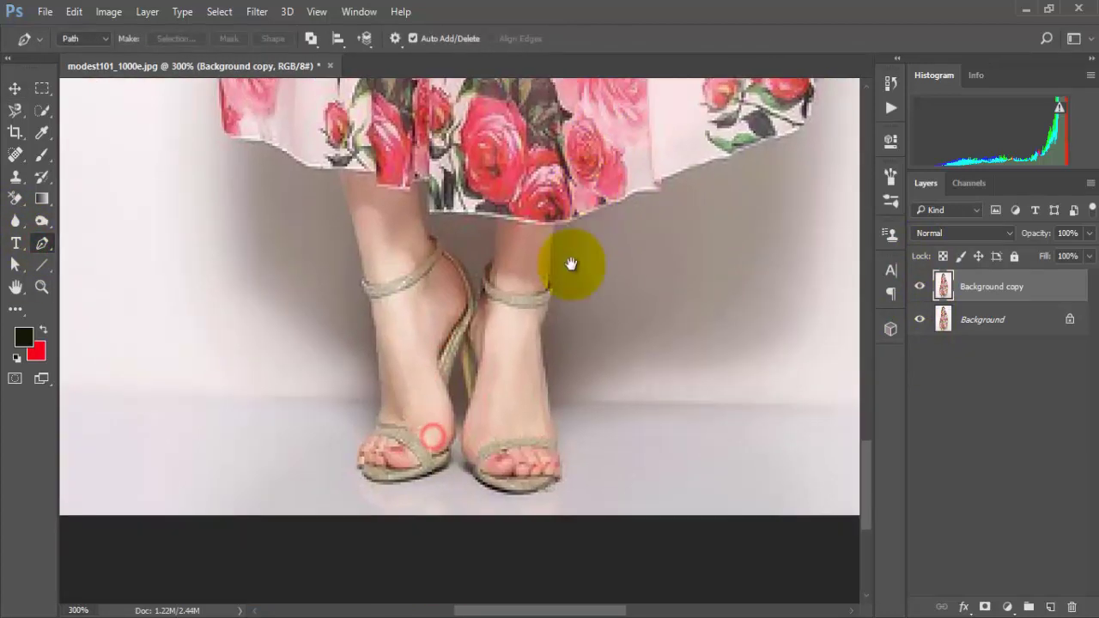
{"action": "left_click", "coordinate": [505, 407], "text": "ctrl"}
{"action": "left_click_drag", "start_coordinate": [476, 448], "coordinate": [481, 421]}
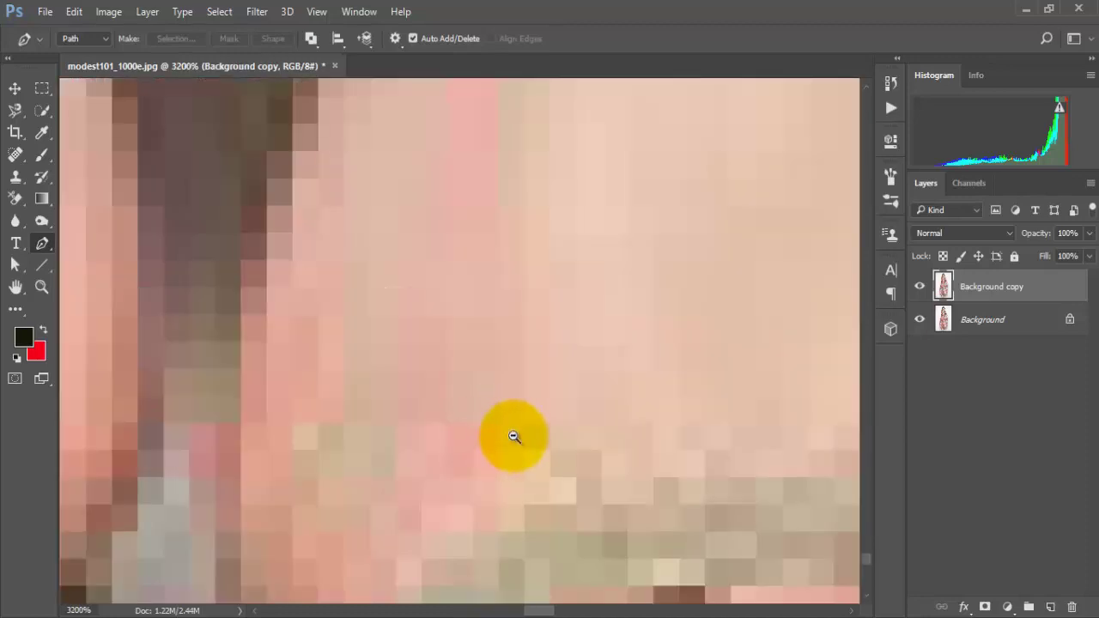
{"action": "left_click", "coordinate": [513, 436], "text": "alt"}
{"action": "left_click", "coordinate": [514, 435], "text": "alt"}
{"action": "left_click", "coordinate": [513, 434], "text": "alt"}
{"action": "left_click", "coordinate": [514, 434], "text": "alt"}
{"action": "left_click", "coordinate": [515, 432], "text": "alt"}
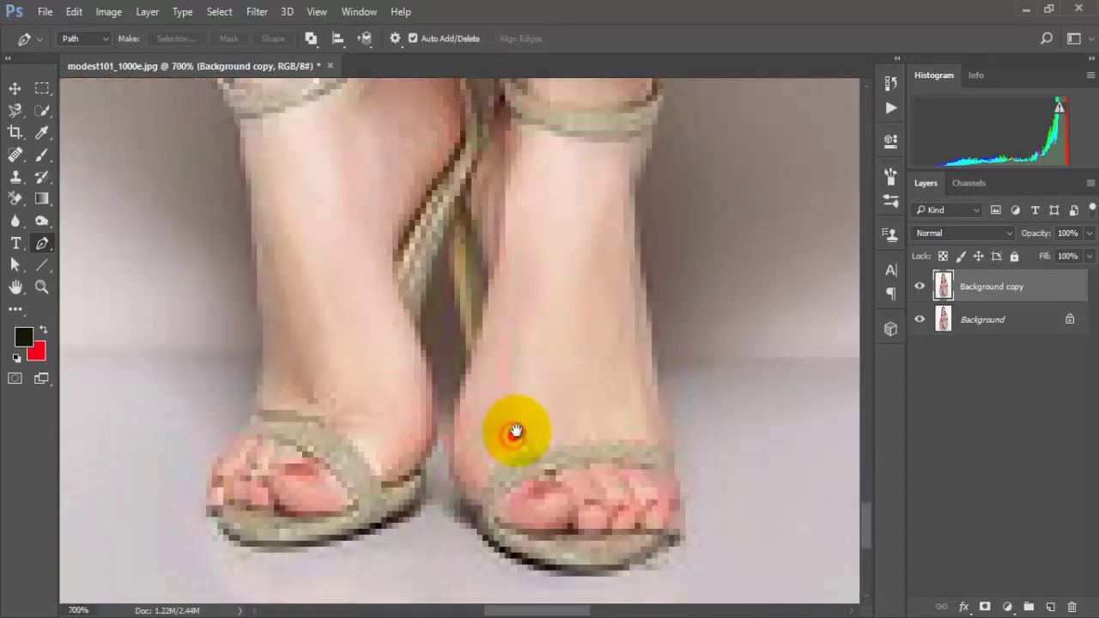
{"action": "left_click_drag", "start_coordinate": [515, 432], "coordinate": [515, 376]}
{"action": "left_click", "coordinate": [520, 380], "text": "alt"}
{"action": "left_click_drag", "start_coordinate": [527, 413], "coordinate": [512, 370]}
{"action": "left_click", "coordinate": [513, 374], "text": "alt"}
{"action": "left_click_drag", "start_coordinate": [500, 319], "coordinate": [488, 425]}
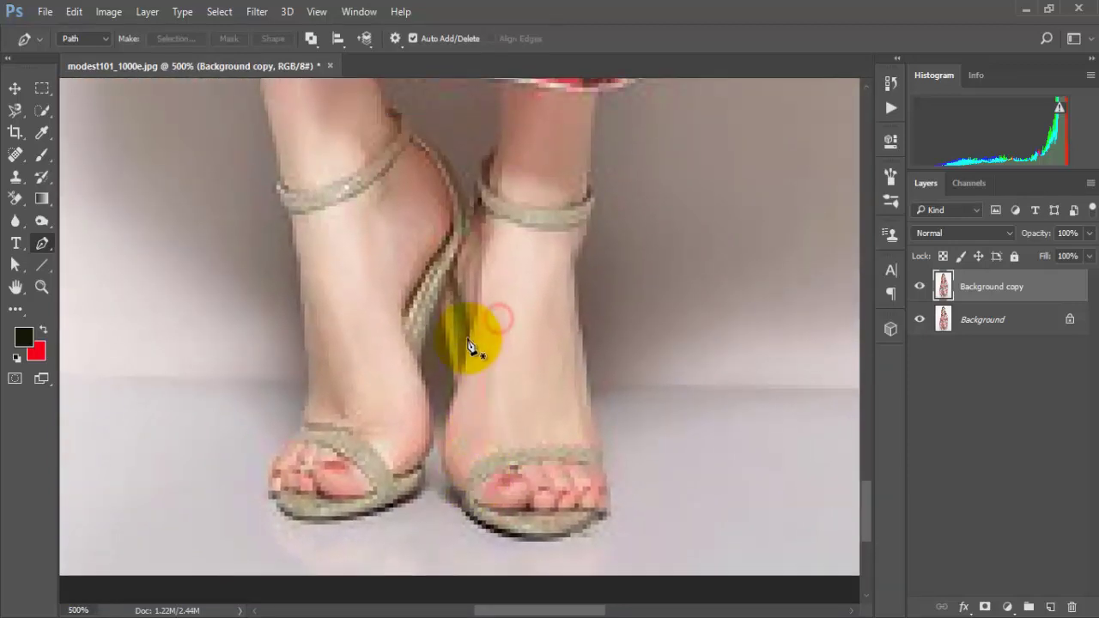
{"action": "left_click", "coordinate": [441, 297]}
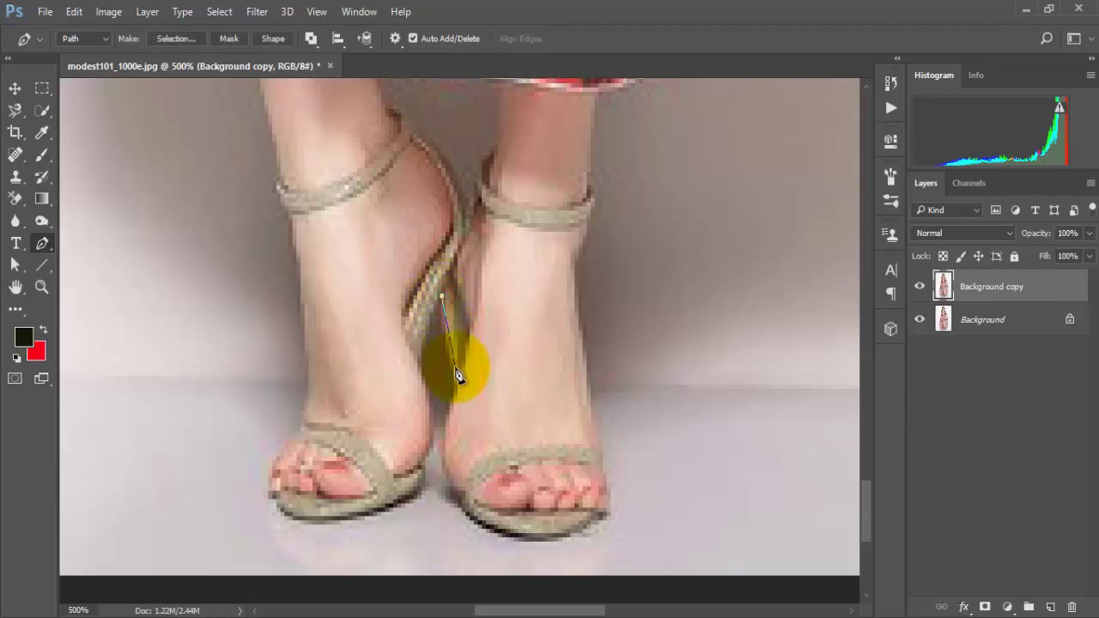
{"action": "left_click_drag", "start_coordinate": [458, 383], "coordinate": [454, 407]}
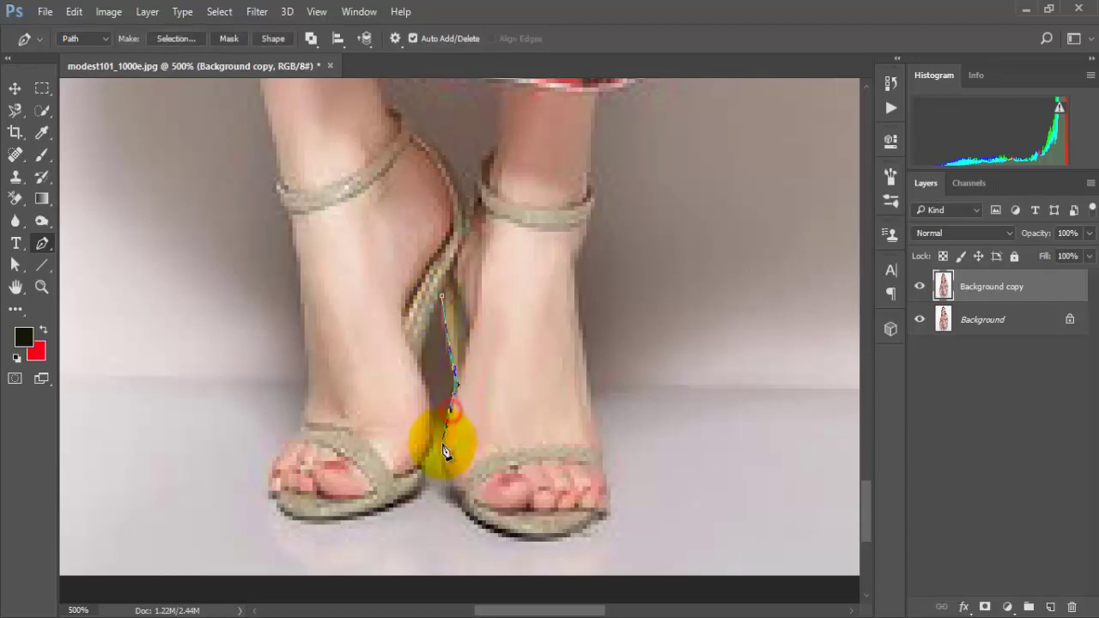
{"action": "left_click_drag", "start_coordinate": [441, 457], "coordinate": [453, 484]}
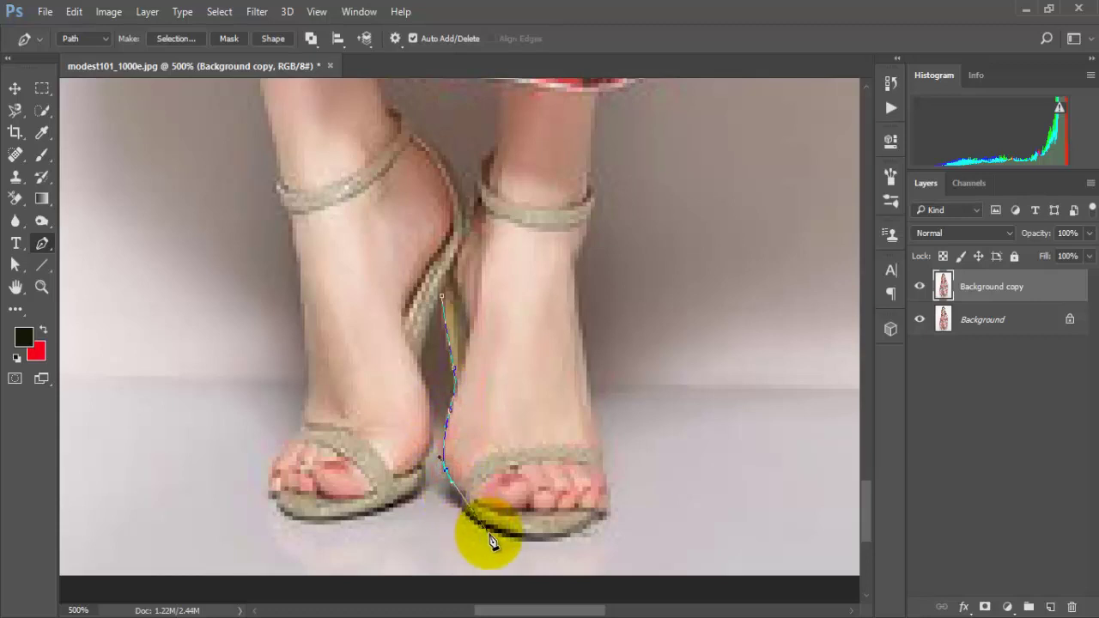
{"action": "left_click_drag", "start_coordinate": [506, 534], "coordinate": [552, 587]}
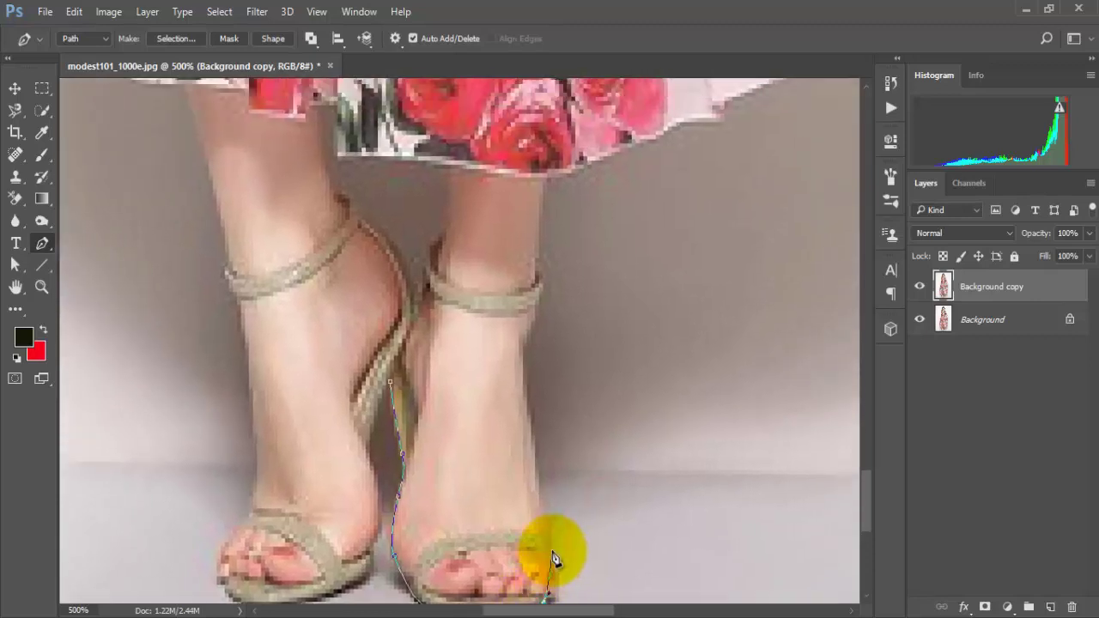
- Continue the path up the outer edge of the right-hand foot, past the ankle strap, to the dress hem
{"action": "left_click_drag", "start_coordinate": [550, 545], "coordinate": [546, 523]}
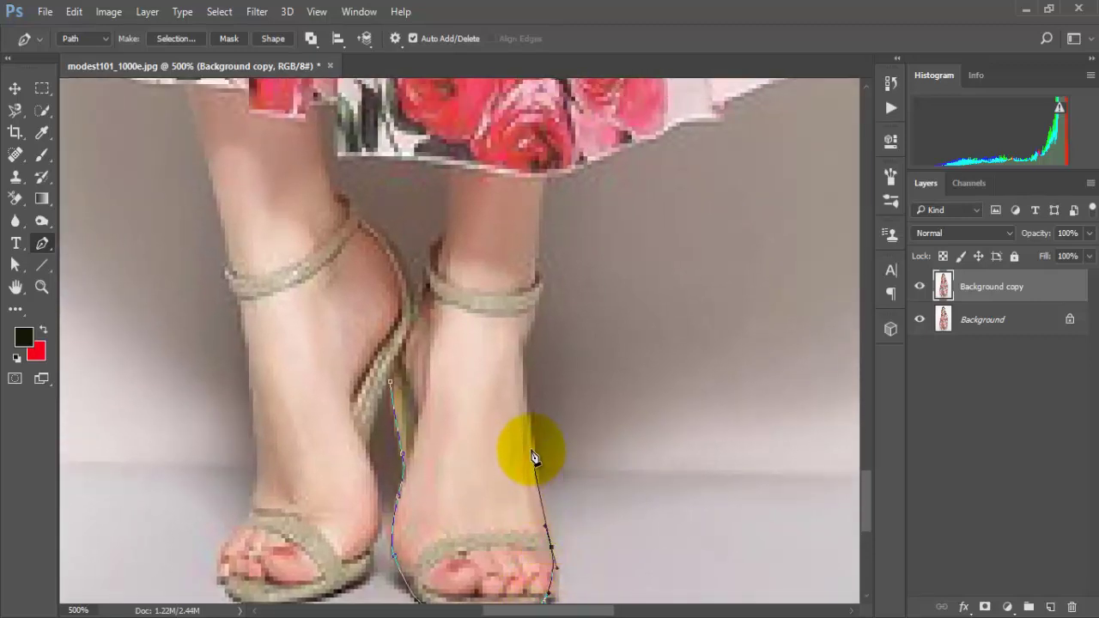
{"action": "left_click_drag", "start_coordinate": [531, 440], "coordinate": [530, 412]}
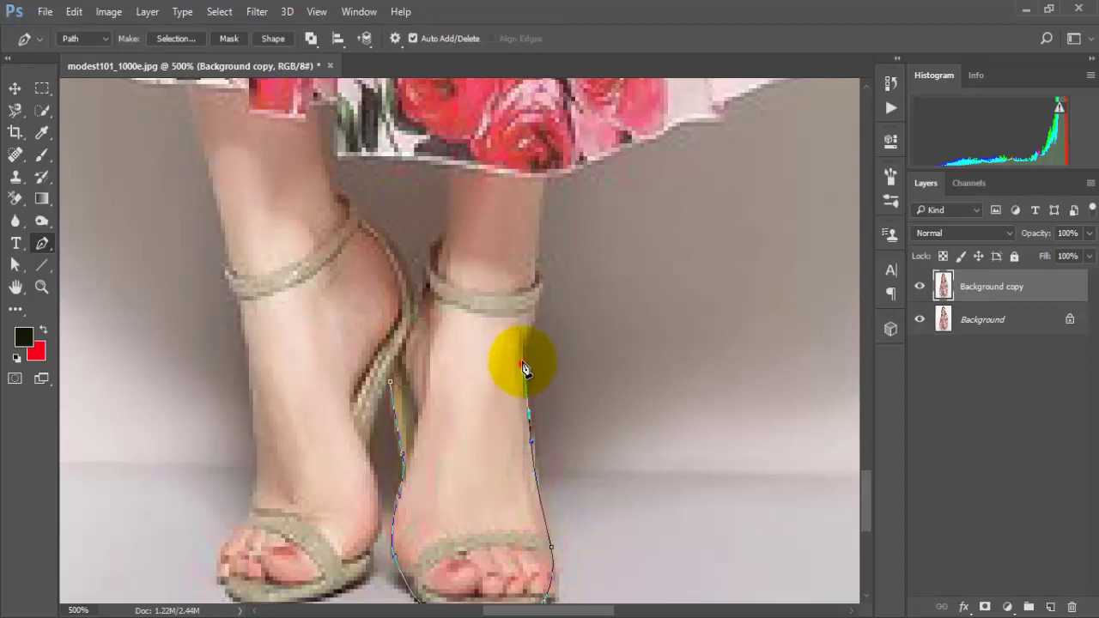
{"action": "left_click_drag", "start_coordinate": [524, 365], "coordinate": [542, 486]}
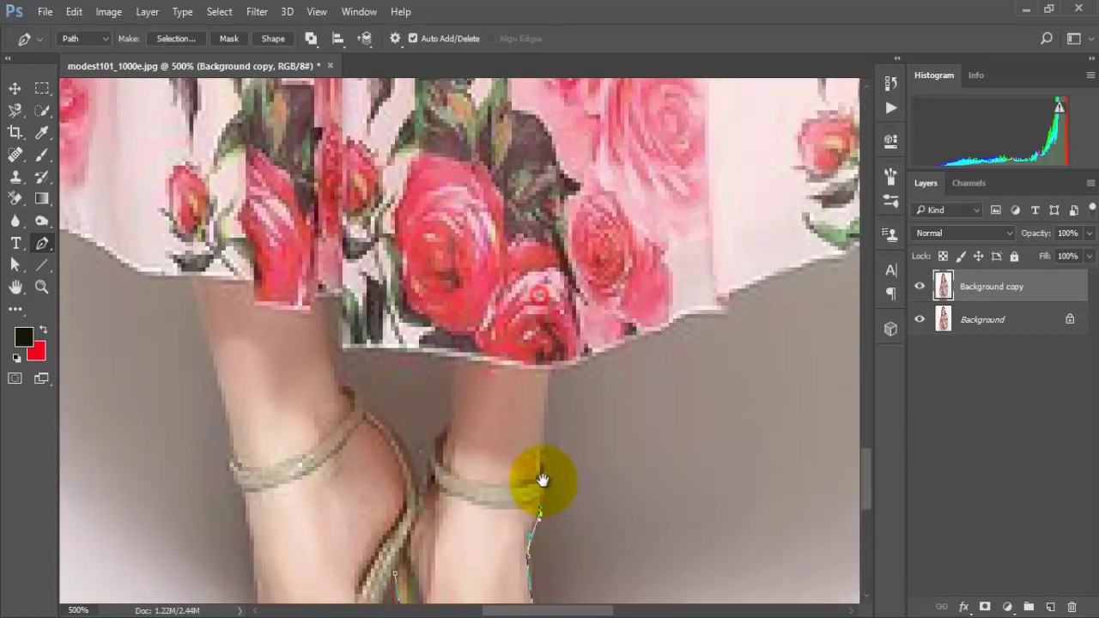
{"action": "left_click_drag", "start_coordinate": [542, 416], "coordinate": [586, 442]}
{"action": "left_click", "coordinate": [549, 369]}
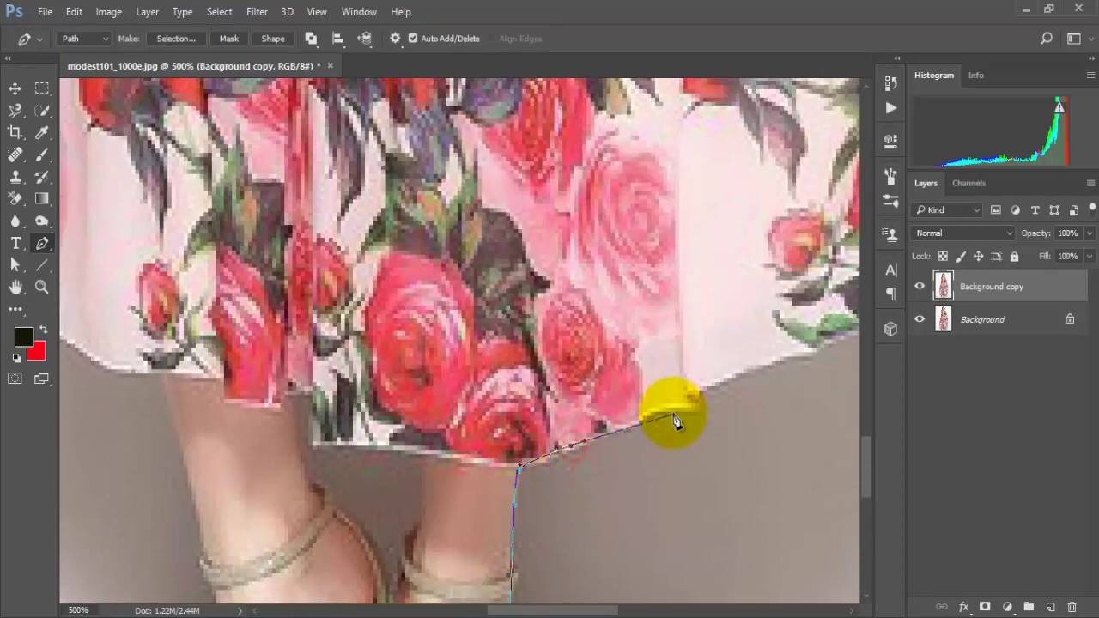
- Trace the path along the dress hem to its outer corner and up the right-hand side edge of the skirt
{"action": "left_click_drag", "start_coordinate": [673, 407], "coordinate": [587, 550]}
{"action": "left_click_drag", "start_coordinate": [657, 528], "coordinate": [754, 483]}
{"action": "scroll", "coordinate": [753, 489], "scroll_direction": "up", "scroll_amount": 2}
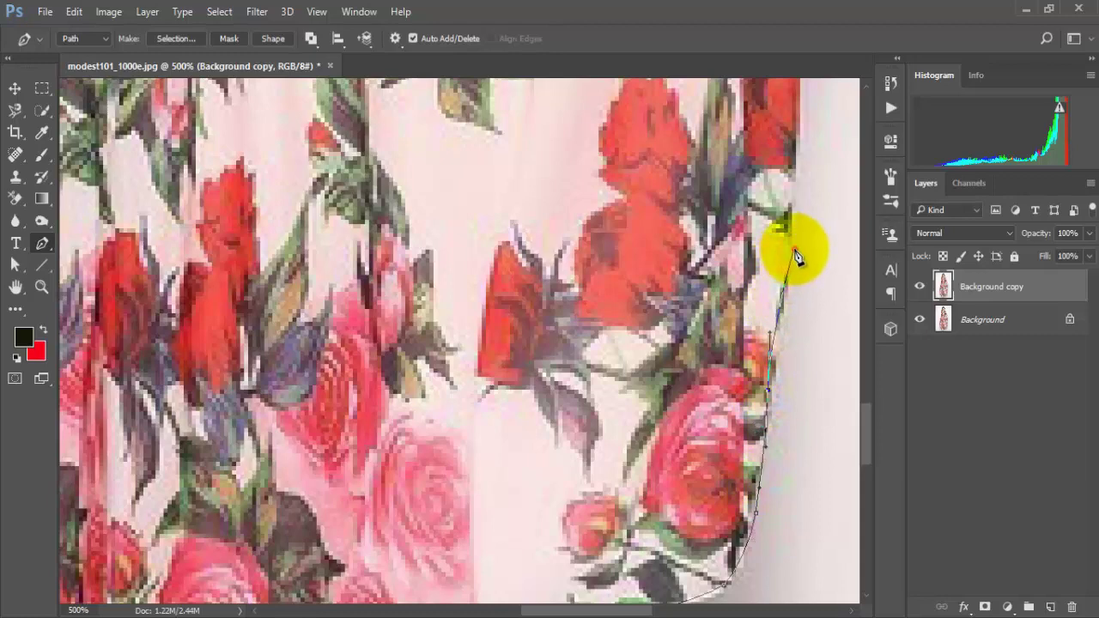
{"action": "left_click_drag", "start_coordinate": [795, 249], "coordinate": [797, 239]}
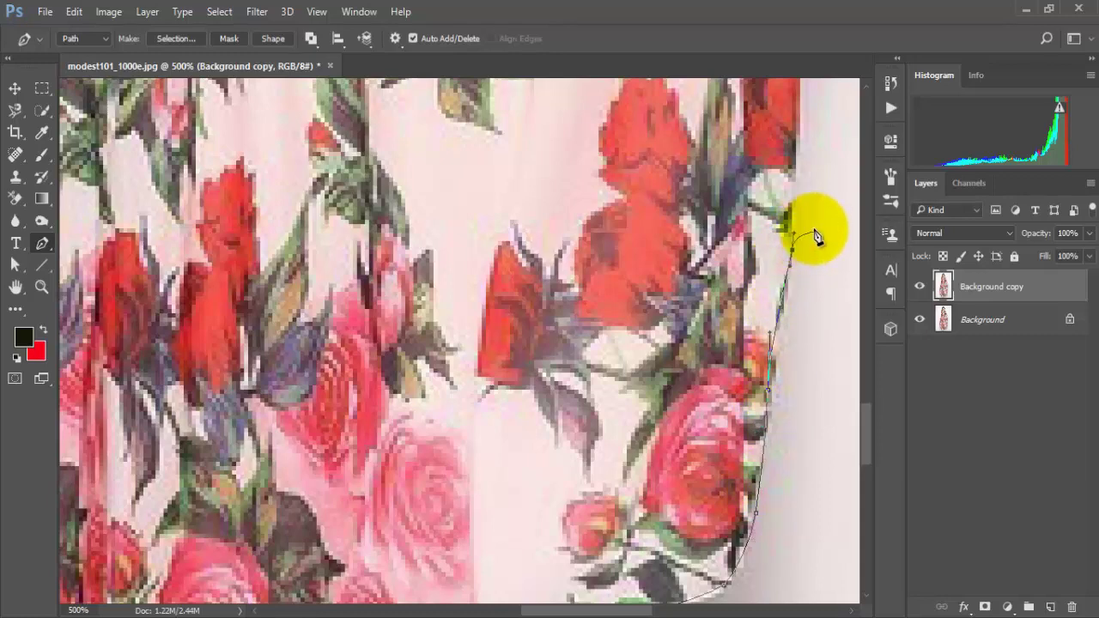
{"action": "left_click", "coordinate": [778, 201], "text": "alt"}
{"action": "left_click_drag", "start_coordinate": [776, 180], "coordinate": [589, 461]}
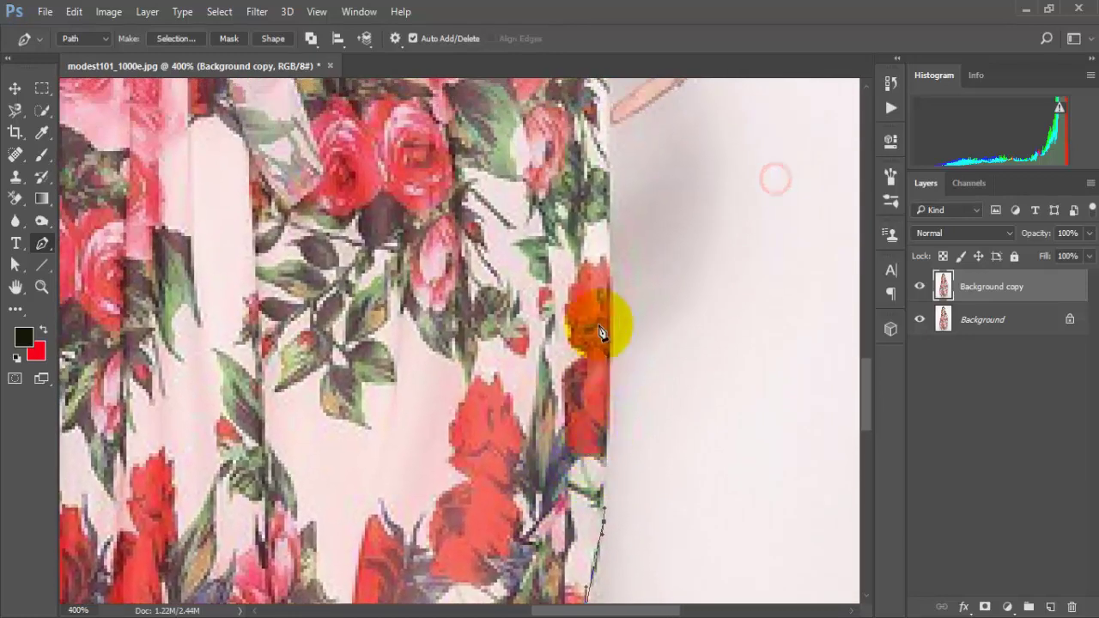
- Extend the path up the skirt edge and around the fingers, hand and bracelets to the sleeve cuff
{"action": "mouse_move", "coordinate": [608, 185]}
{"action": "left_mouse_down"}
{"action": "mouse_move", "coordinate": [604, 160]}
{"action": "mouse_move", "coordinate": [601, 324]}
{"action": "mouse_move", "coordinate": [652, 306]}
{"action": "mouse_move", "coordinate": [705, 225]}
{"action": "mouse_move", "coordinate": [694, 386]}
{"action": "mouse_move", "coordinate": [709, 356]}
{"action": "mouse_move", "coordinate": [697, 296]}
{"action": "mouse_move", "coordinate": [712, 321]}
{"action": "left_mouse_up"}
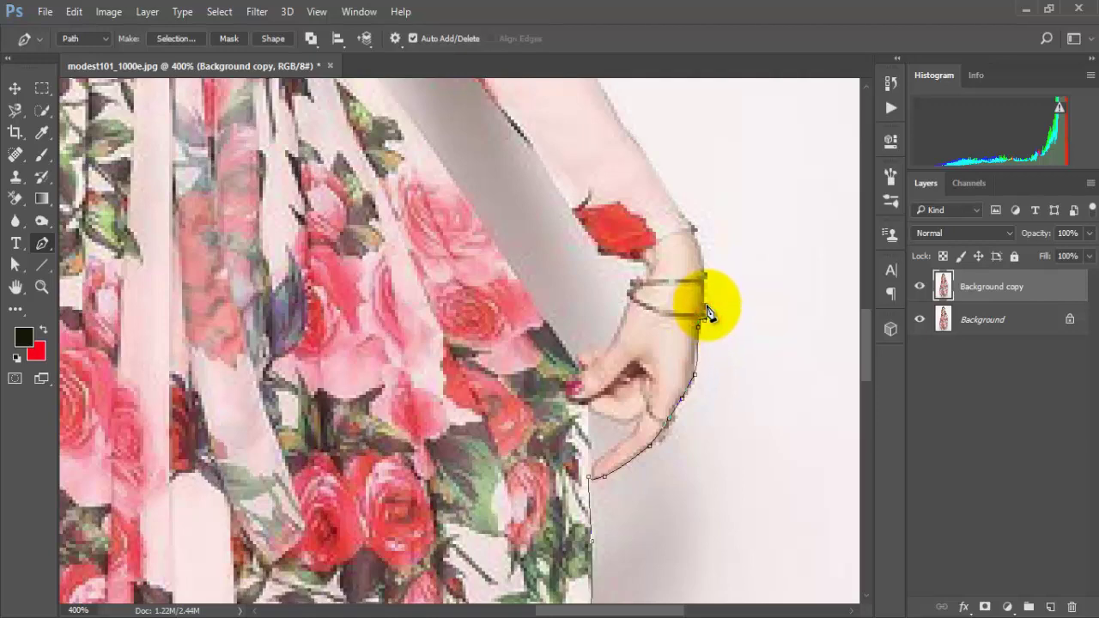
{"action": "left_click", "coordinate": [707, 306]}
{"action": "left_click", "coordinate": [702, 306]}
{"action": "left_click", "coordinate": [705, 286]}
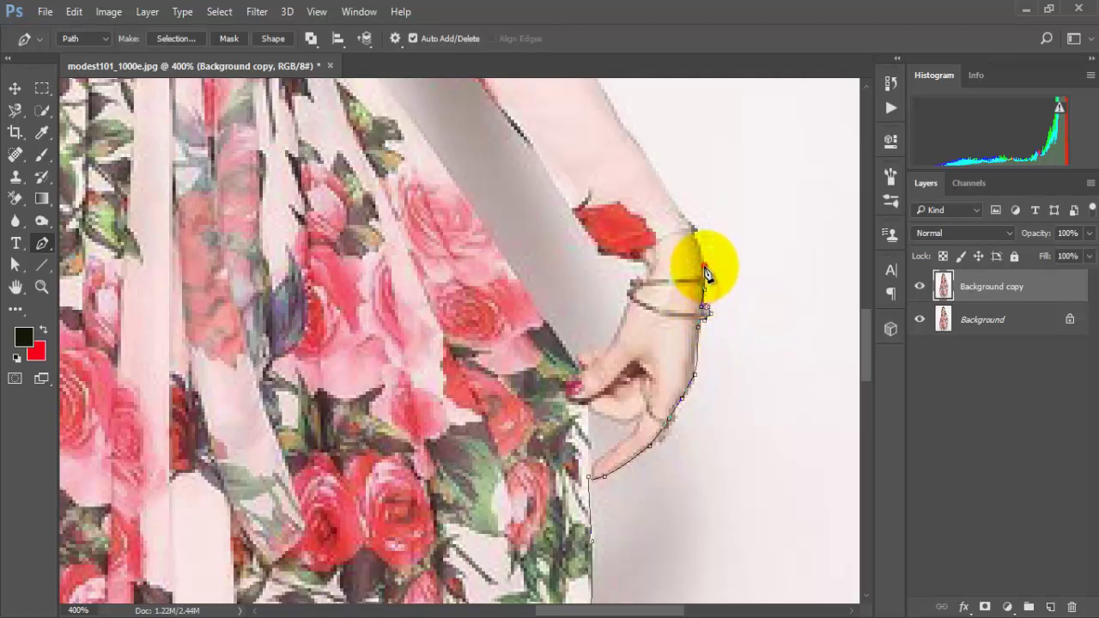
{"action": "left_click_drag", "start_coordinate": [692, 240], "coordinate": [761, 363]}
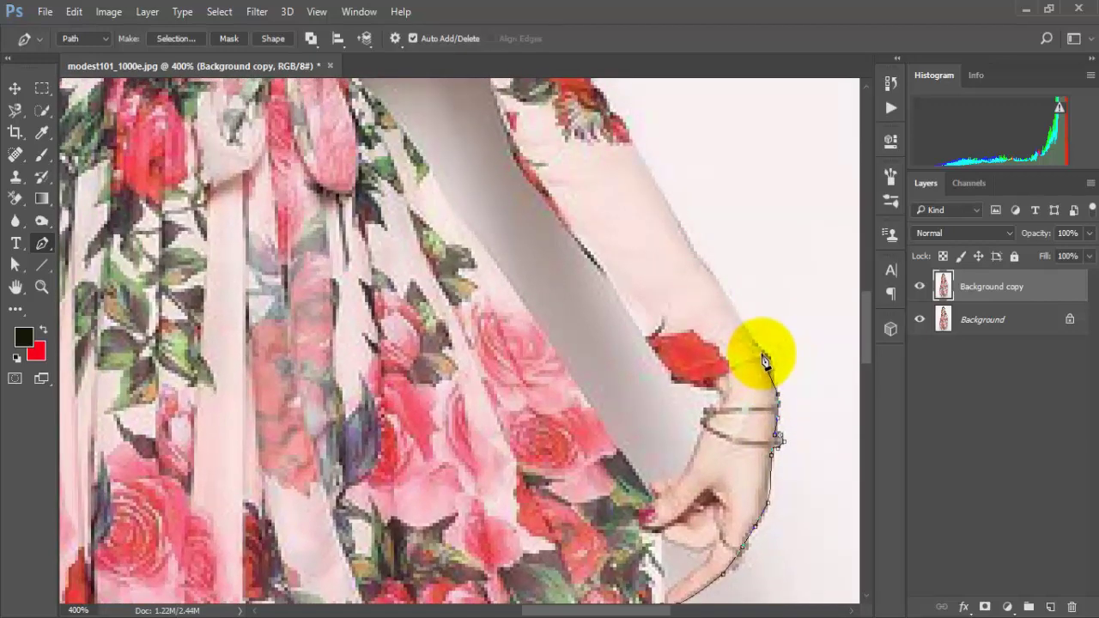
- Trace the path along the outer edge of the right-hand sleeve from the cuff to the upper arm
{"action": "left_click", "coordinate": [704, 269]}
{"action": "left_click_drag", "start_coordinate": [675, 220], "coordinate": [664, 409]}
{"action": "left_click", "coordinate": [595, 305]}
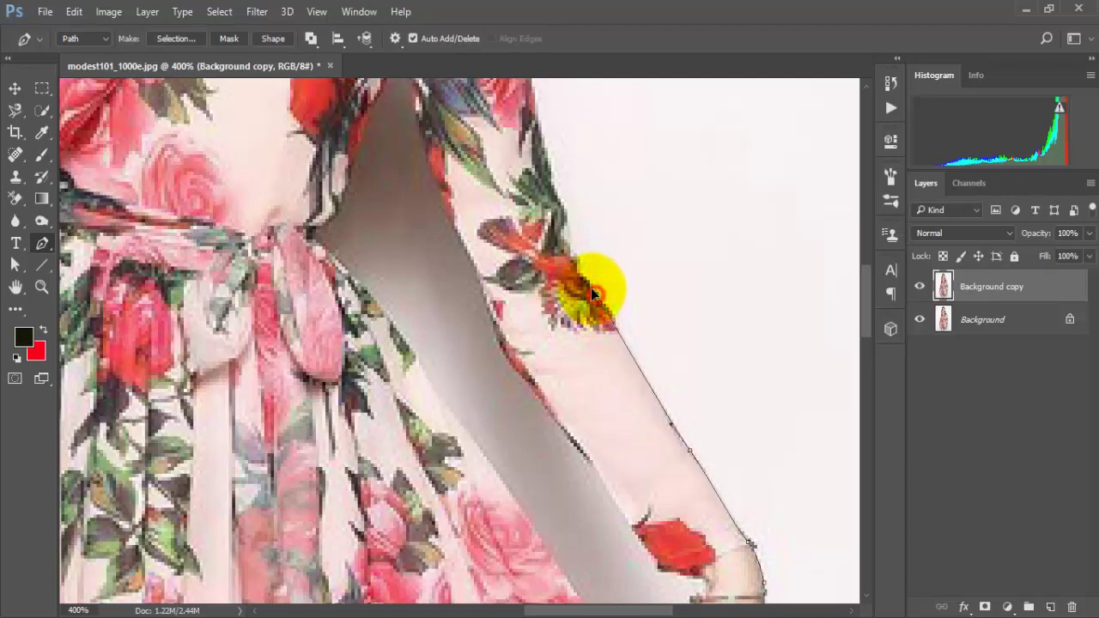
{"action": "left_click", "coordinate": [592, 290]}
{"action": "left_click_drag", "start_coordinate": [567, 253], "coordinate": [587, 393]}
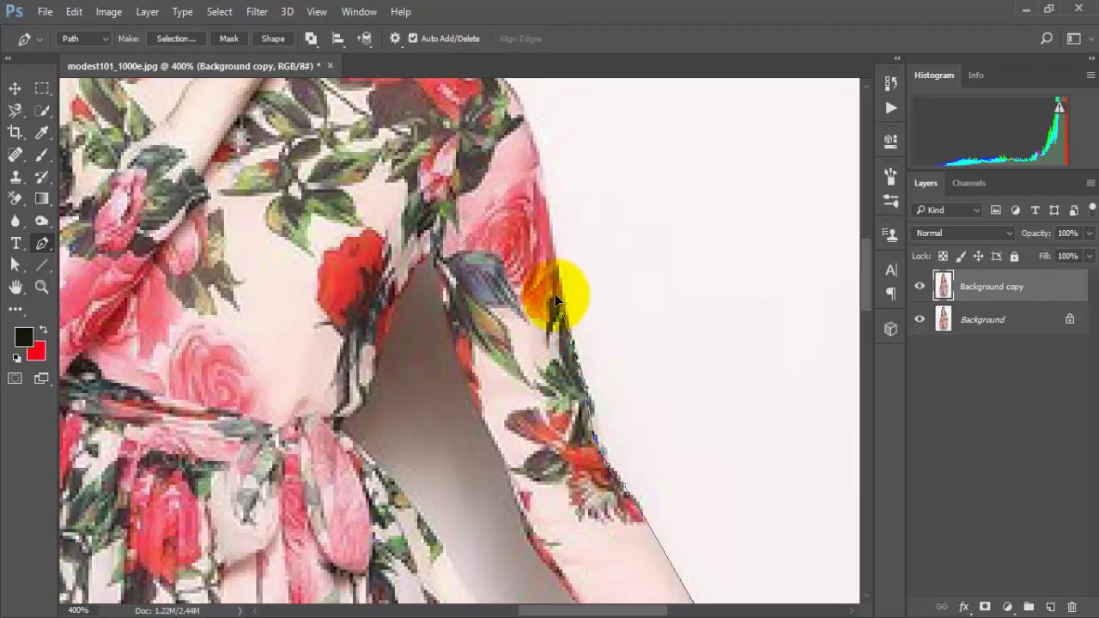
{"action": "left_click_drag", "start_coordinate": [559, 295], "coordinate": [560, 273]}
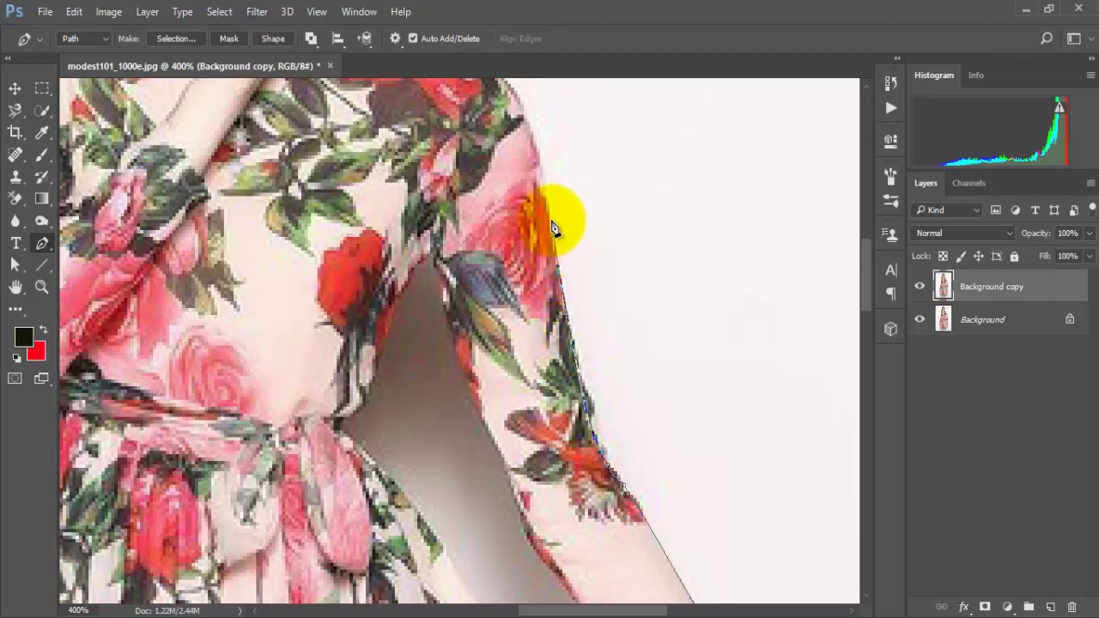
- Continue the path over the right-hand shoulder to the neckline and up the side of the neck to the earring
{"action": "left_click_drag", "start_coordinate": [548, 199], "coordinate": [620, 487]}
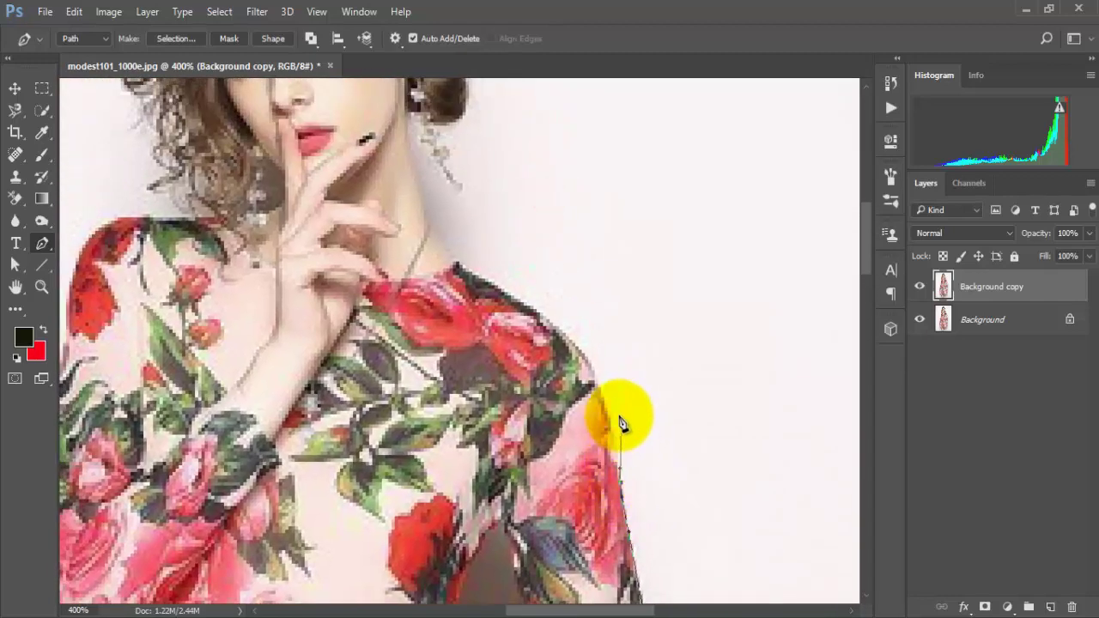
{"action": "left_click_drag", "start_coordinate": [599, 388], "coordinate": [579, 346]}
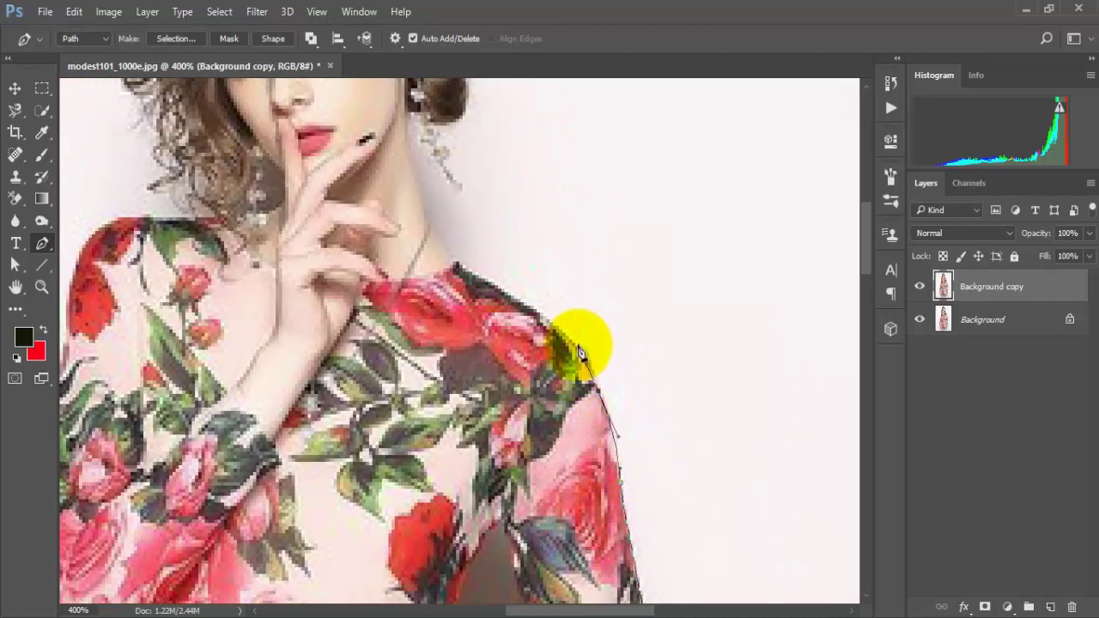
{"action": "left_click_drag", "start_coordinate": [539, 315], "coordinate": [555, 478]}
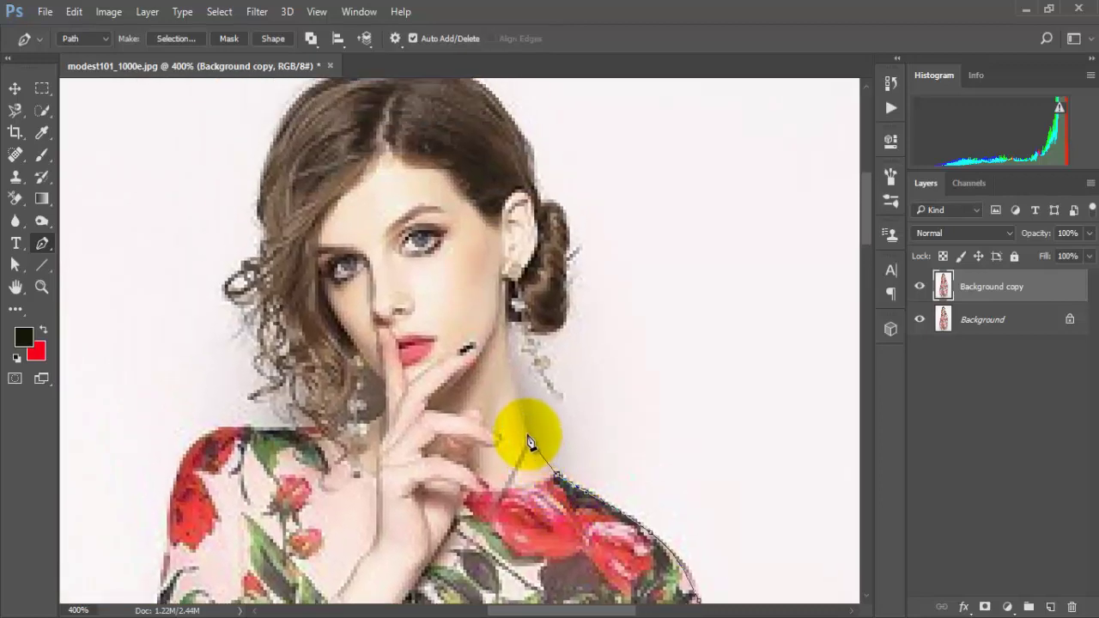
{"action": "left_click_drag", "start_coordinate": [522, 426], "coordinate": [517, 411]}
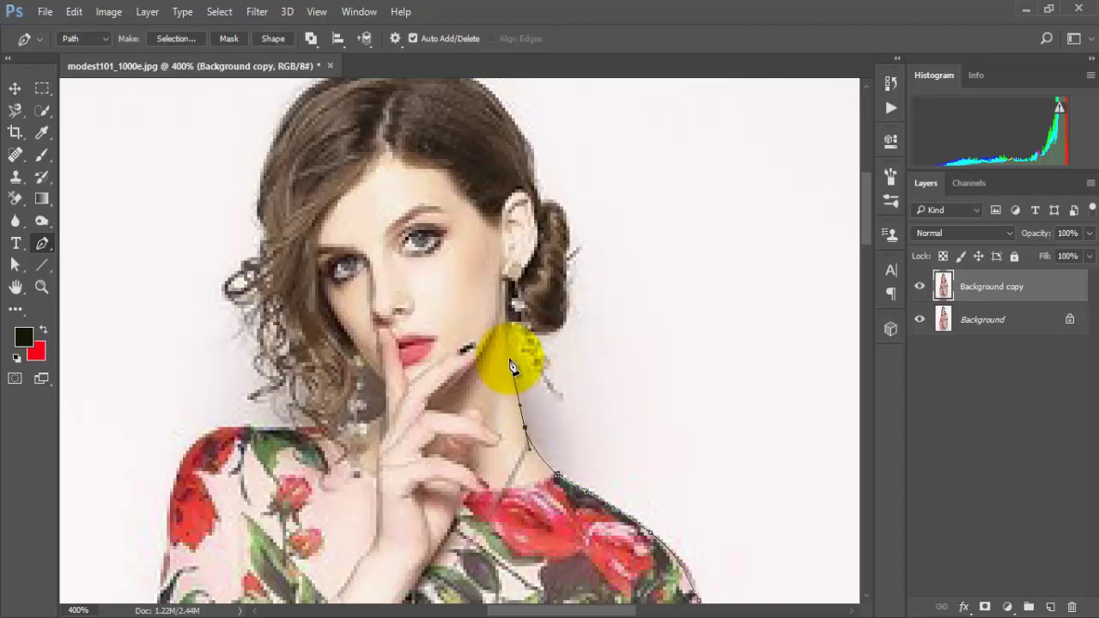
{"action": "left_click_drag", "start_coordinate": [508, 354], "coordinate": [508, 338]}
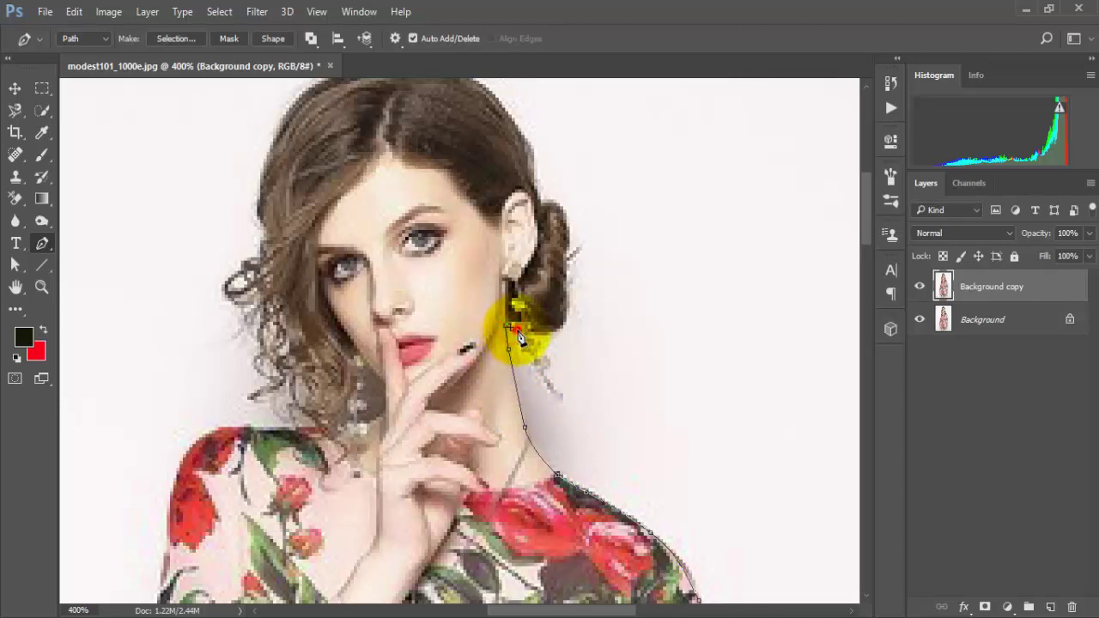
- Trace the path around the dangling earring and along the outer edge of the hair bun
{"action": "left_click", "coordinate": [521, 337]}
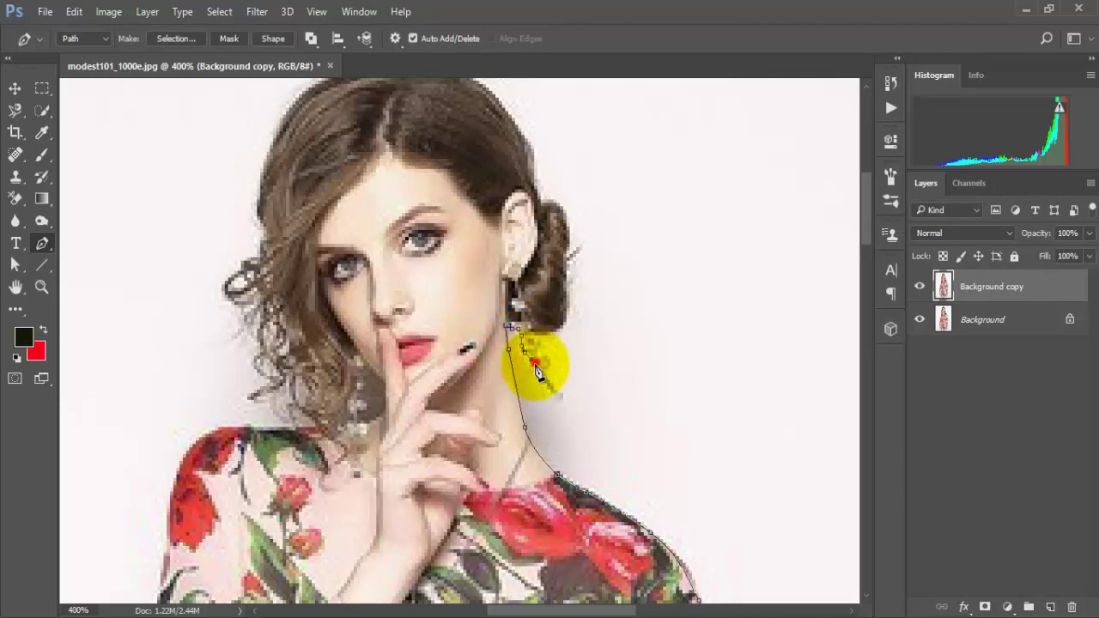
{"action": "left_click_drag", "start_coordinate": [550, 392], "coordinate": [568, 338]}
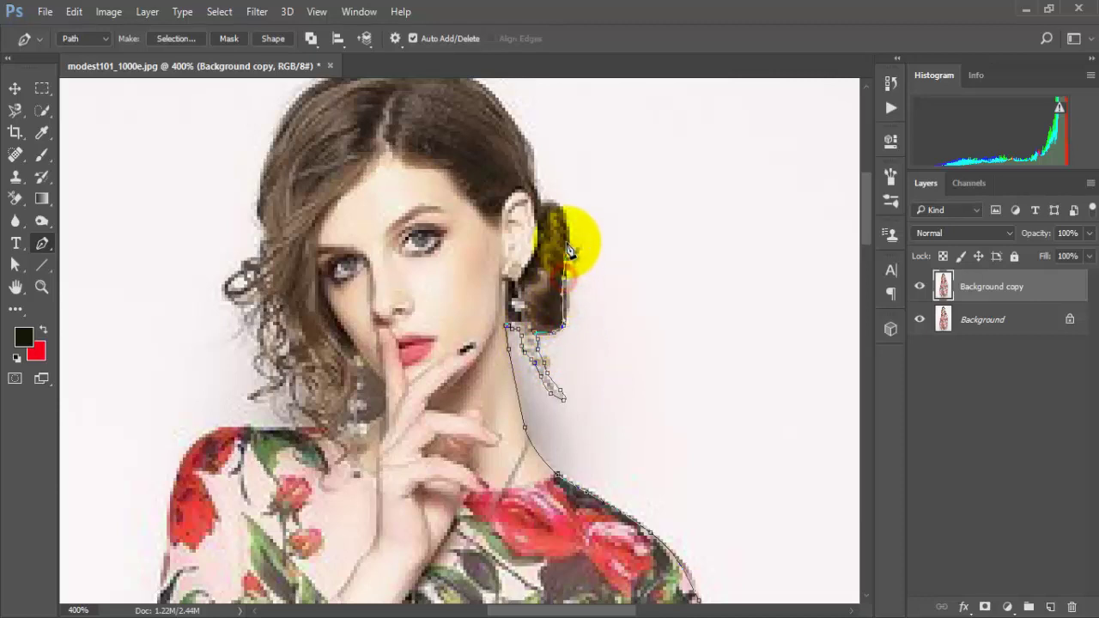
{"action": "left_click_drag", "start_coordinate": [556, 209], "coordinate": [548, 330]}
{"action": "scroll", "coordinate": [539, 219], "scroll_direction": "up", "scroll_amount": 1}
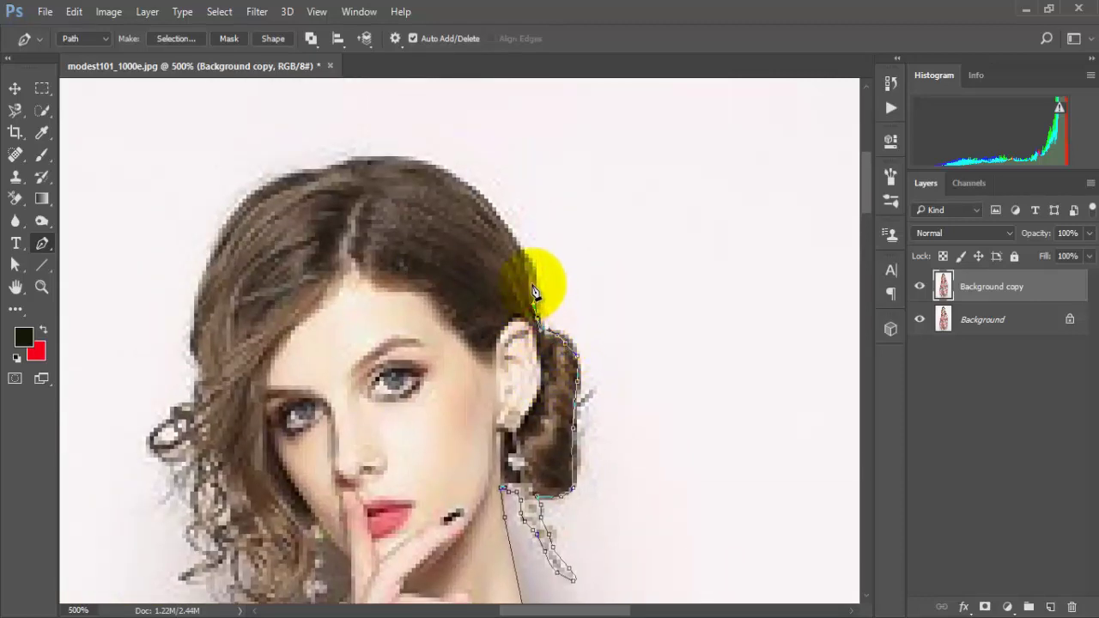
- Trace the path over the crown of the head and down the opposite side of the hair to the loose curls
{"action": "left_click_drag", "start_coordinate": [532, 262], "coordinate": [511, 239]}
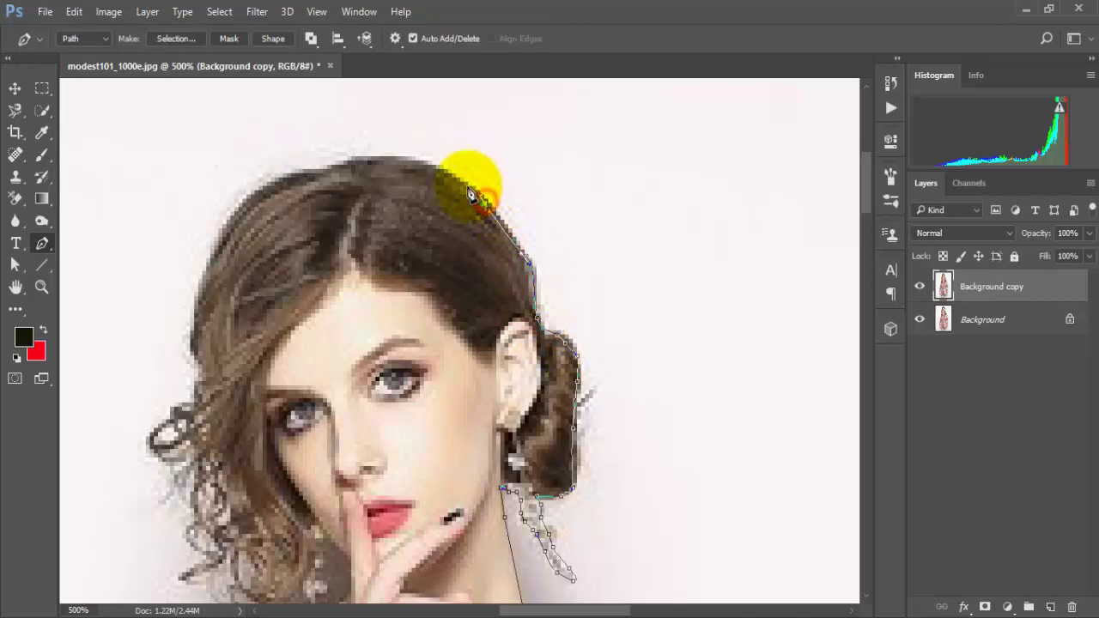
{"action": "left_click_drag", "start_coordinate": [440, 172], "coordinate": [334, 174]}
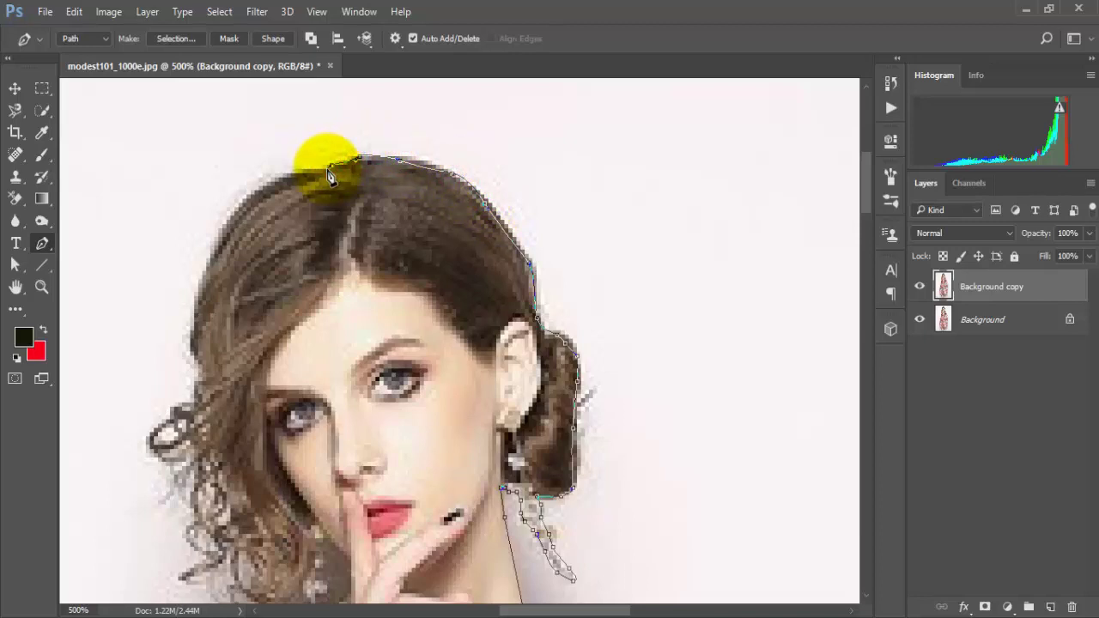
{"action": "left_click", "coordinate": [312, 174]}
{"action": "left_click", "coordinate": [277, 178]}
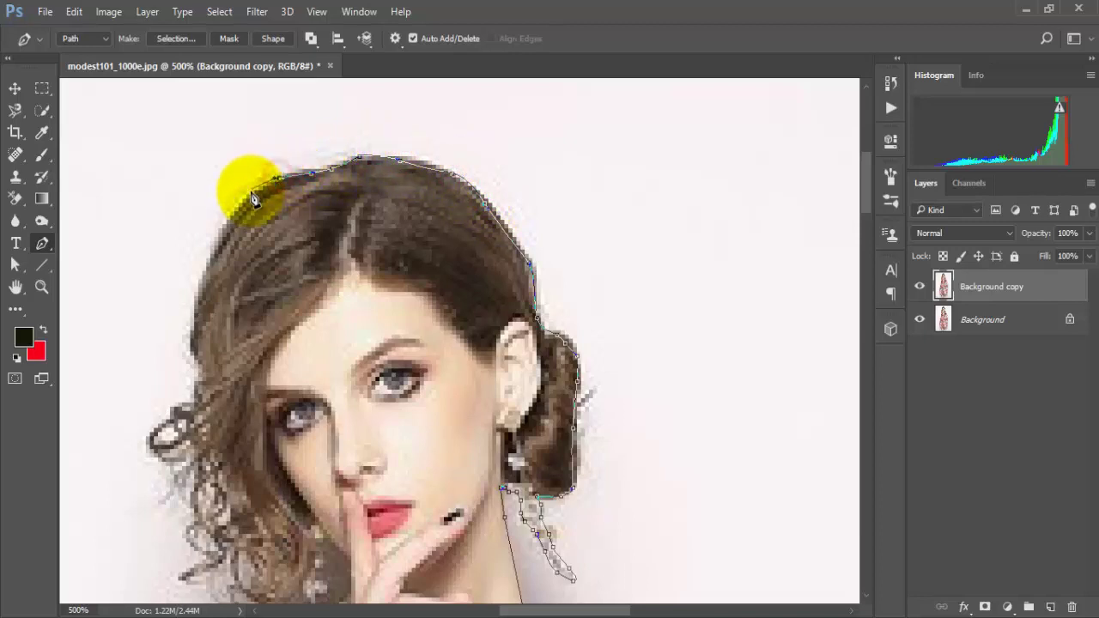
{"action": "left_click", "coordinate": [229, 218]}
{"action": "left_click", "coordinate": [209, 254]}
{"action": "left_click", "coordinate": [198, 294]}
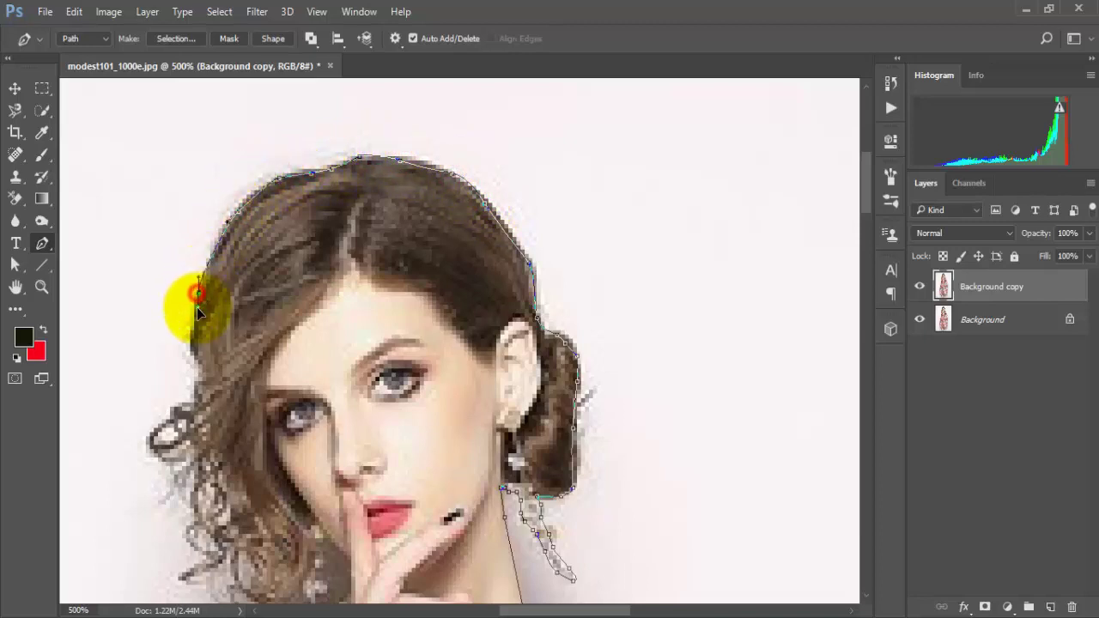
{"action": "left_click", "coordinate": [192, 338]}
{"action": "left_click_drag", "start_coordinate": [219, 375], "coordinate": [272, 182]}
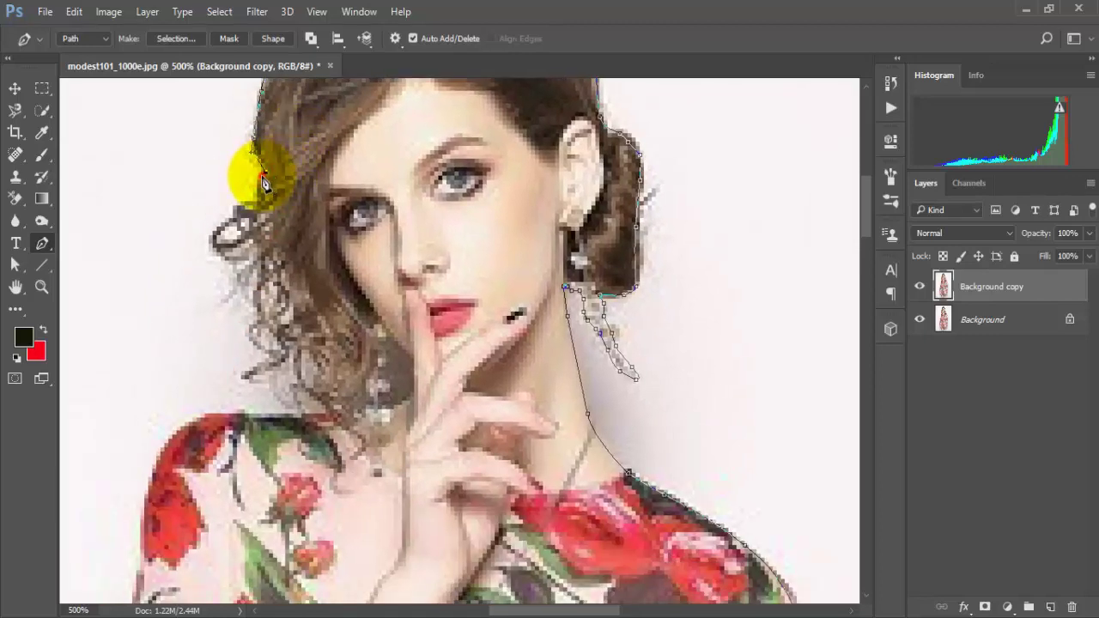
- Trace the path around the loose curls on the left-hand side of the face and down to the shoulder
{"action": "mouse_move", "coordinate": [259, 188]}
{"action": "left_mouse_down"}
{"action": "mouse_move", "coordinate": [259, 209]}
{"action": "mouse_move", "coordinate": [242, 202]}
{"action": "mouse_move", "coordinate": [219, 227]}
{"action": "mouse_move", "coordinate": [234, 280]}
{"action": "left_mouse_up"}
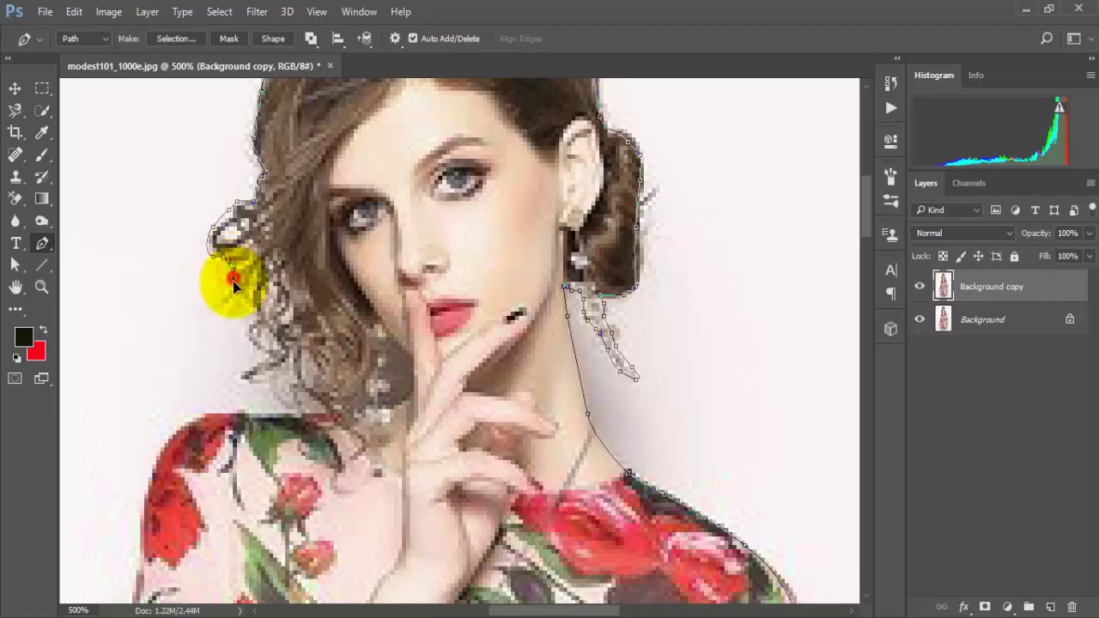
{"action": "left_click", "coordinate": [229, 291]}
{"action": "left_click", "coordinate": [222, 298]}
{"action": "left_click", "coordinate": [232, 294]}
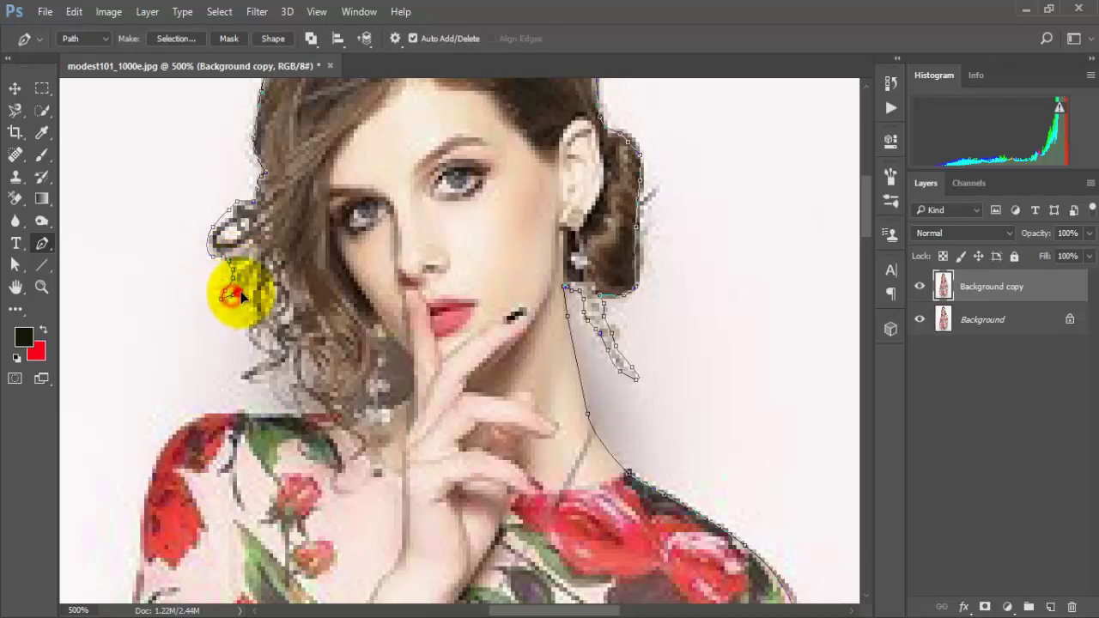
{"action": "left_click_drag", "start_coordinate": [254, 321], "coordinate": [401, 277]}
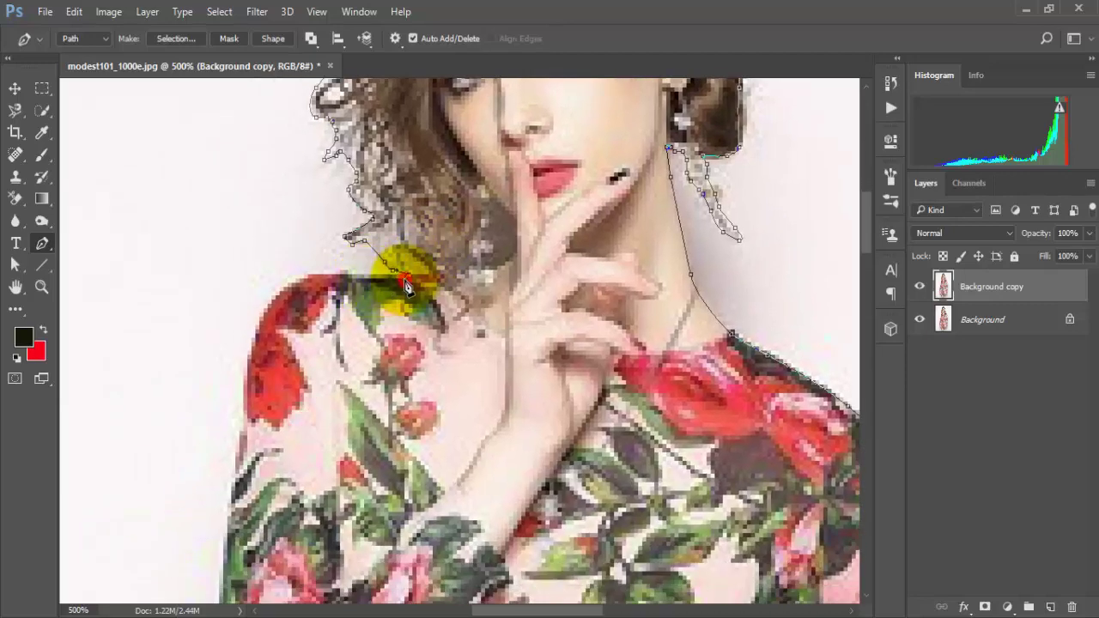
- Continue the path over the left-hand shoulder and down the outer edge of the upper sleeve
{"action": "left_click", "coordinate": [303, 280]}
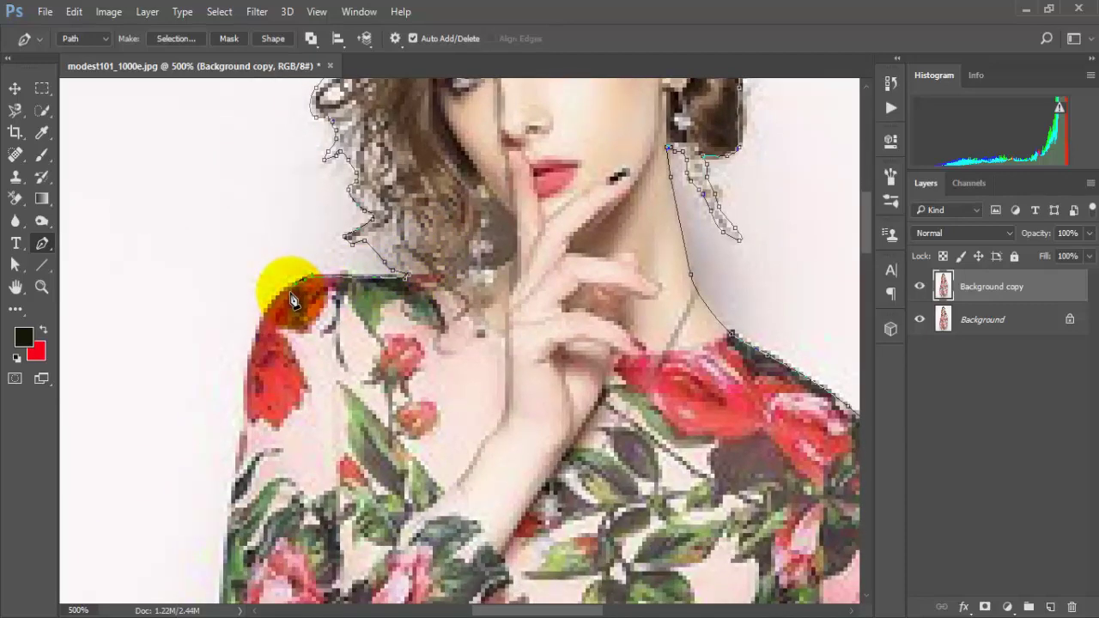
{"action": "left_click_drag", "start_coordinate": [292, 301], "coordinate": [368, 216]}
{"action": "left_click", "coordinate": [339, 213]}
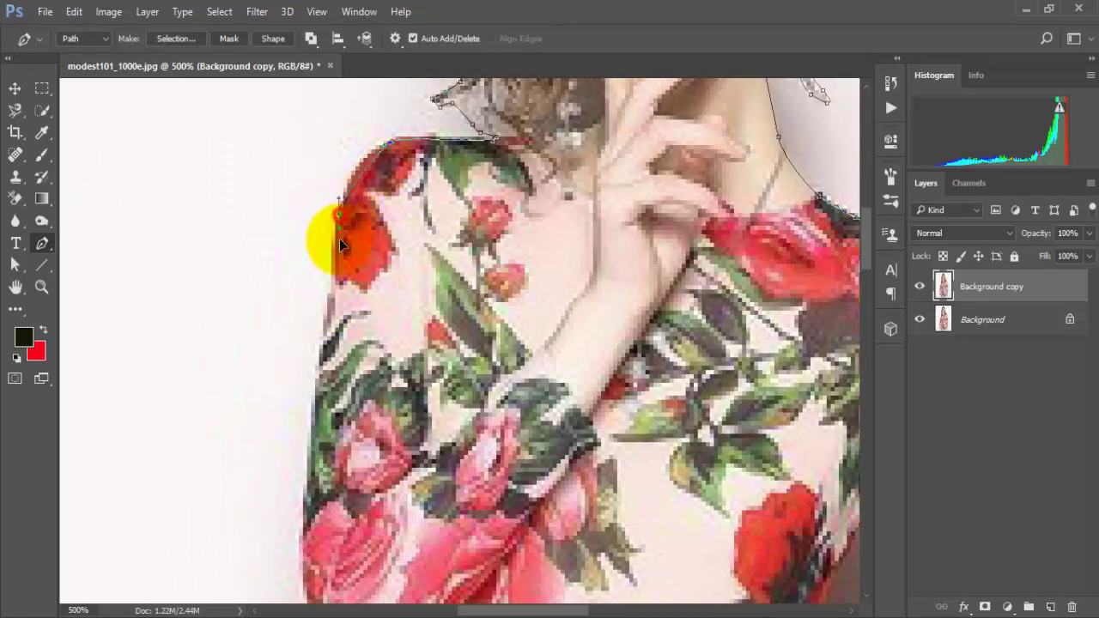
{"action": "left_click_drag", "start_coordinate": [335, 246], "coordinate": [335, 258]}
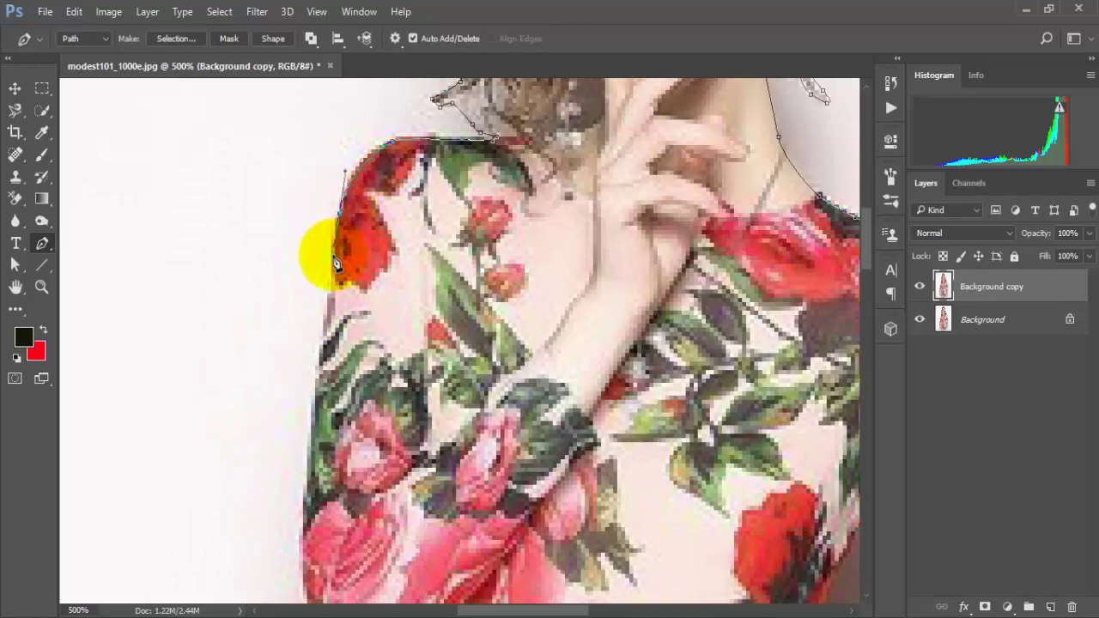
{"action": "left_click_drag", "start_coordinate": [347, 344], "coordinate": [351, 186]}
- Trace the path down the lower sleeve and around the bent elbow to the waist
{"action": "left_click", "coordinate": [313, 348]}
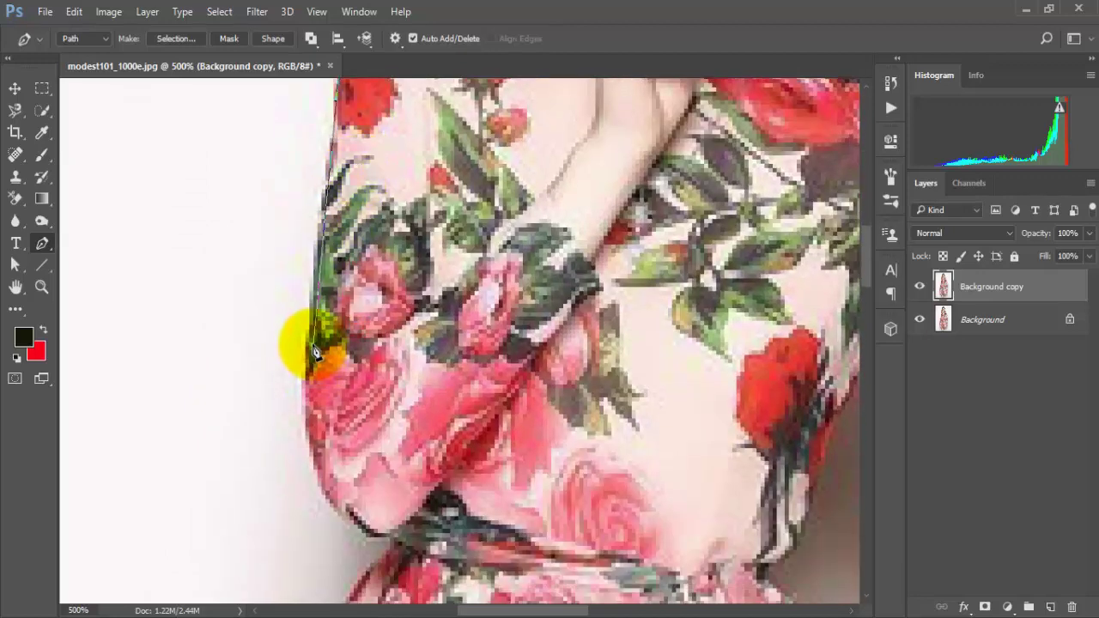
{"action": "left_click", "coordinate": [304, 393]}
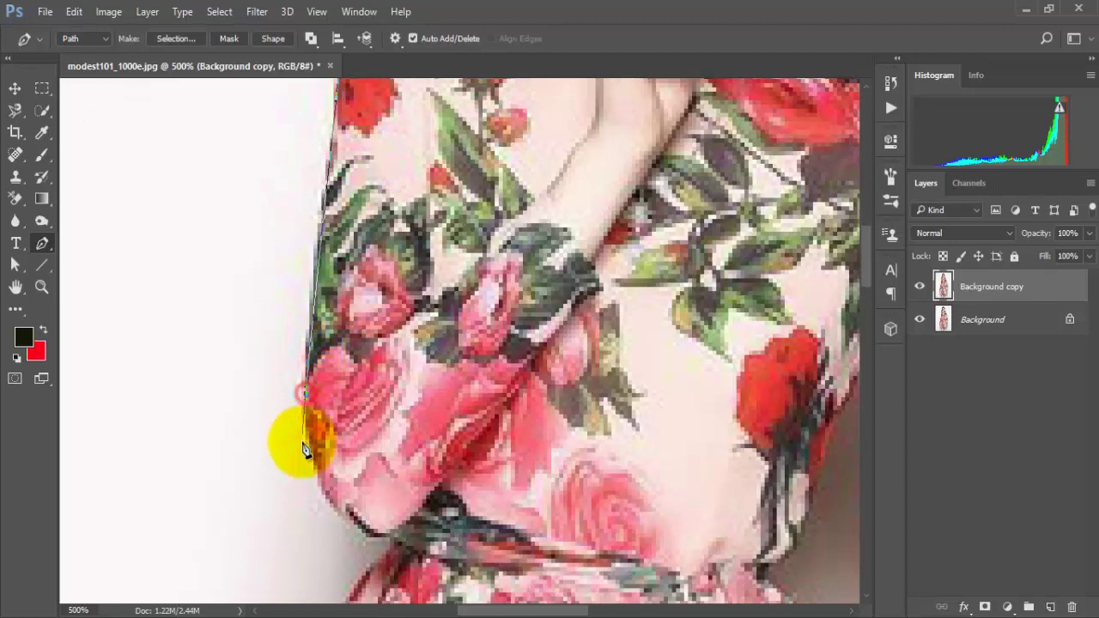
{"action": "left_click_drag", "start_coordinate": [351, 521], "coordinate": [393, 540]}
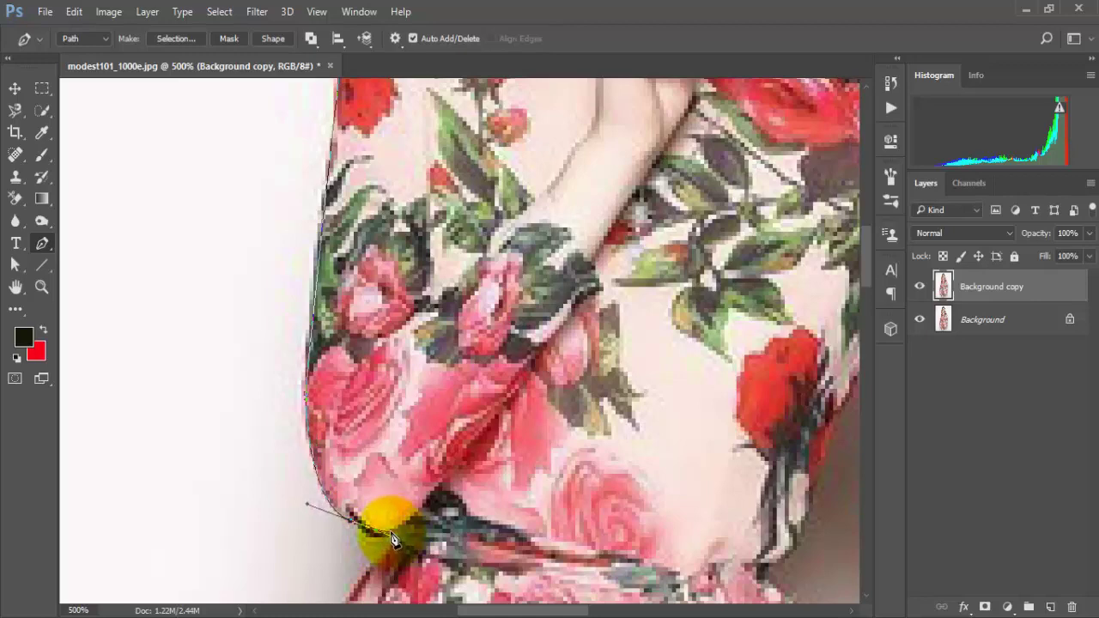
{"action": "left_click", "coordinate": [393, 538]}
- Trace the path down the left-hand edge of the skirt from the waist to the corner of the hem
{"action": "left_click_drag", "start_coordinate": [447, 406], "coordinate": [520, 163]}
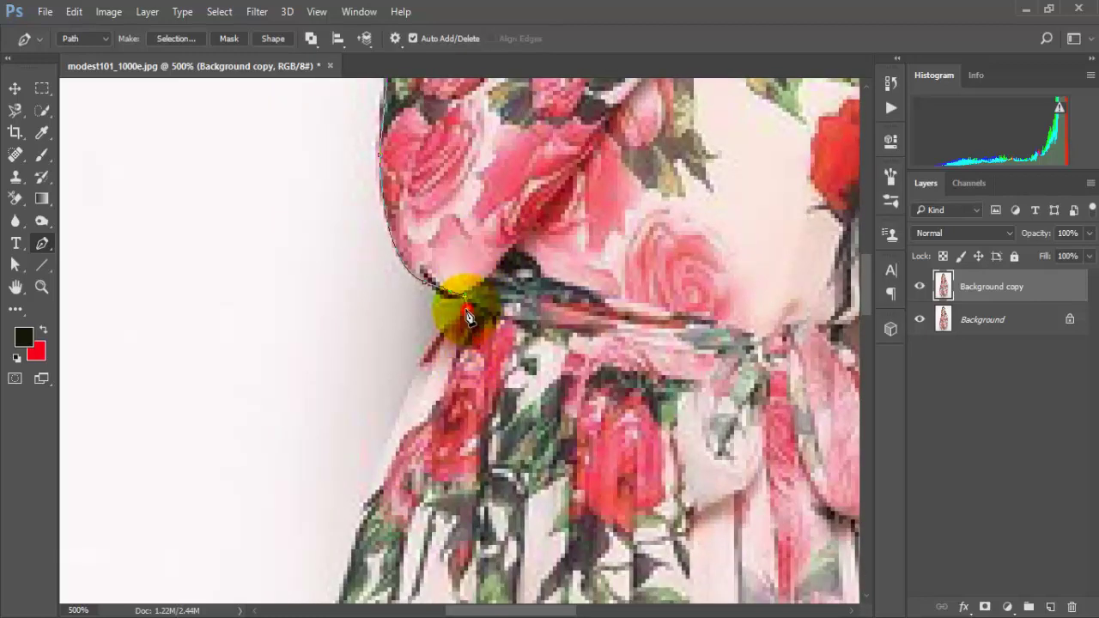
{"action": "left_click_drag", "start_coordinate": [468, 317], "coordinate": [567, 173]}
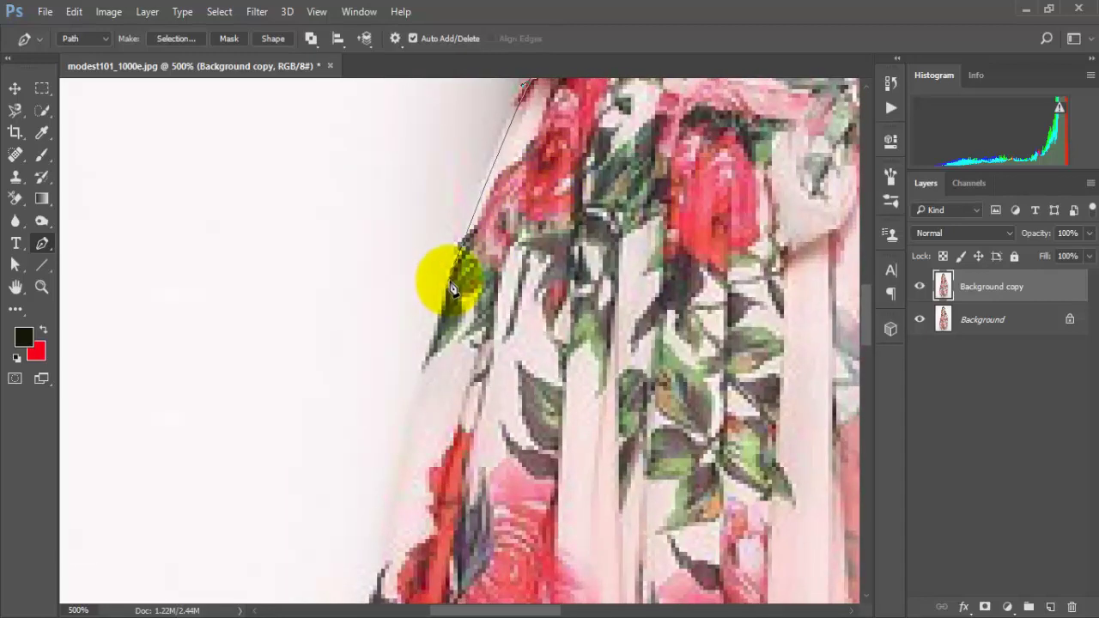
{"action": "left_click_drag", "start_coordinate": [450, 288], "coordinate": [432, 341]}
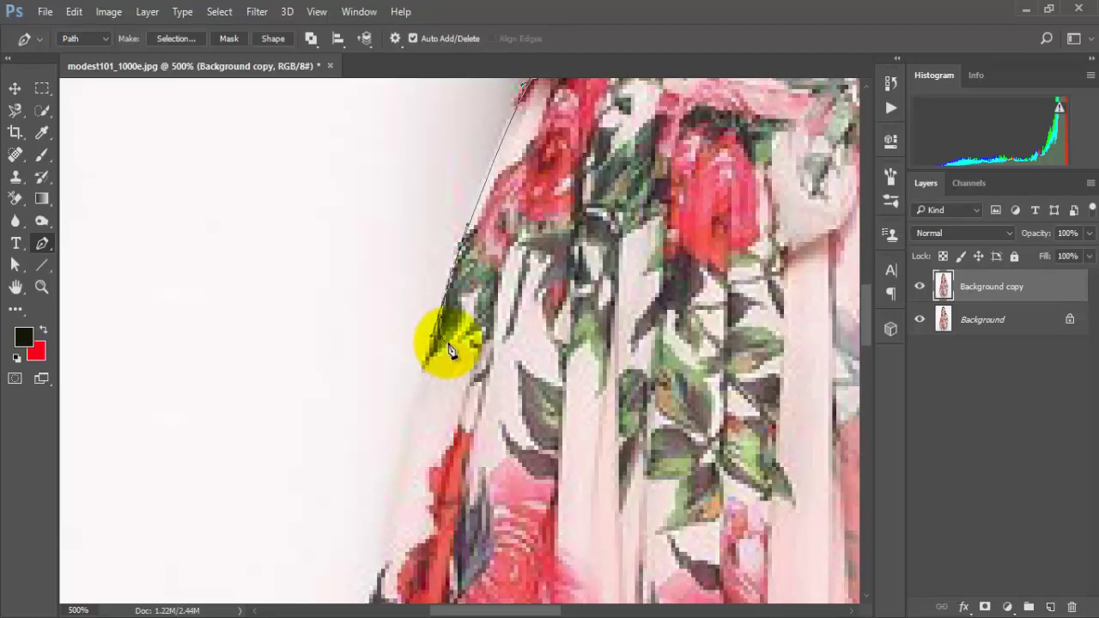
{"action": "left_click_drag", "start_coordinate": [481, 372], "coordinate": [481, 246]}
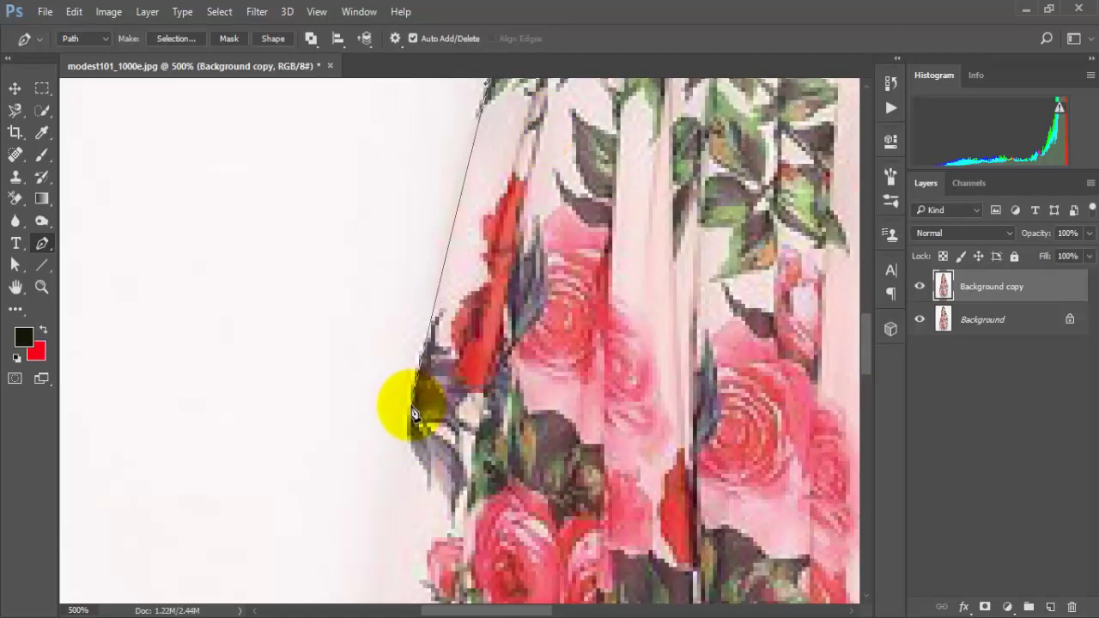
{"action": "left_click_drag", "start_coordinate": [412, 408], "coordinate": [406, 428]}
{"action": "left_click_drag", "start_coordinate": [435, 464], "coordinate": [421, 310]}
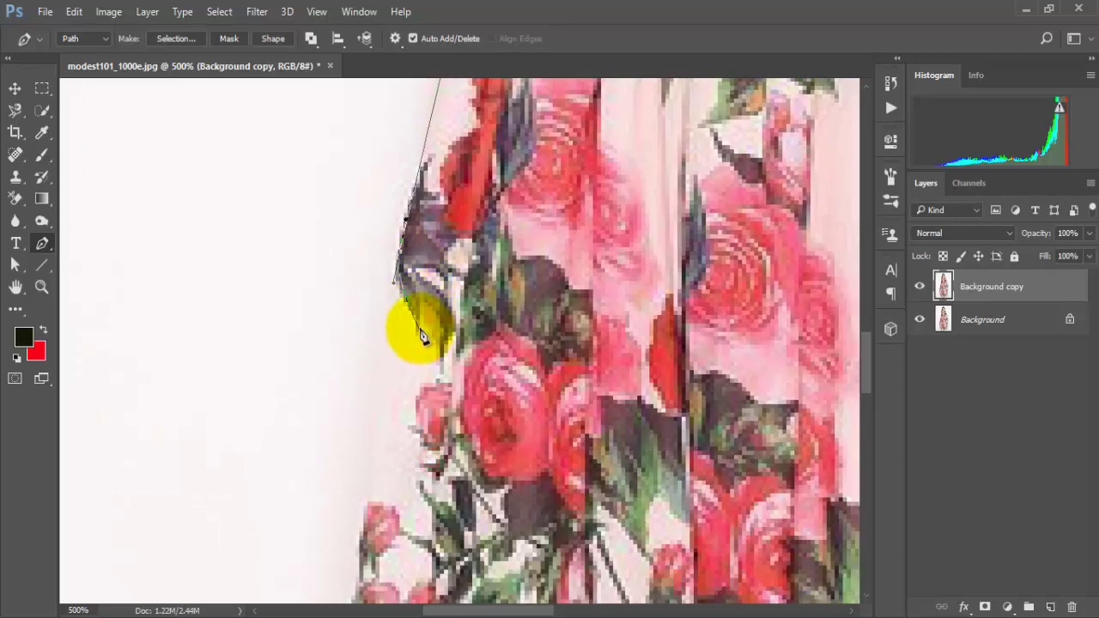
{"action": "scroll", "coordinate": [388, 434], "scroll_direction": "down", "scroll_amount": 5}
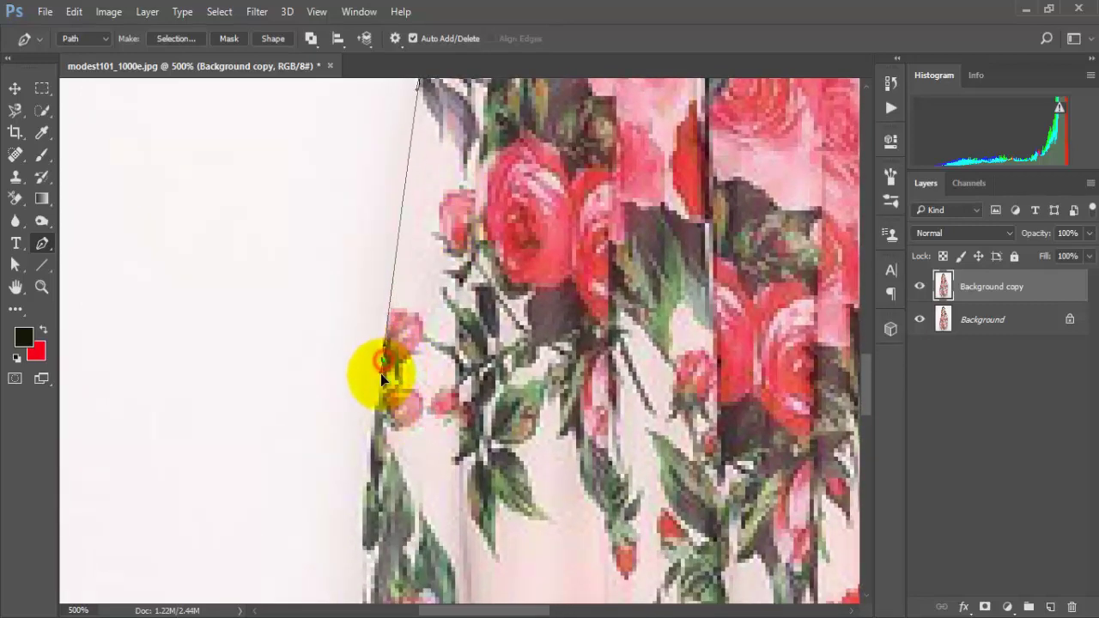
{"action": "scroll", "coordinate": [395, 386], "scroll_direction": "down", "scroll_amount": 6}
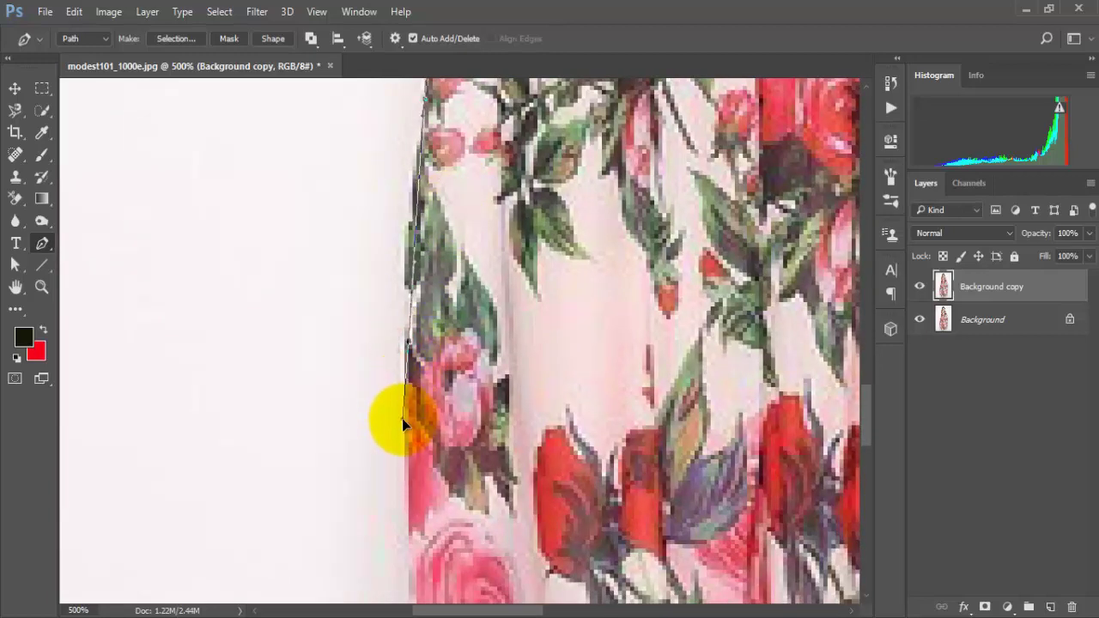
{"action": "left_click_drag", "start_coordinate": [433, 495], "coordinate": [433, 196]}
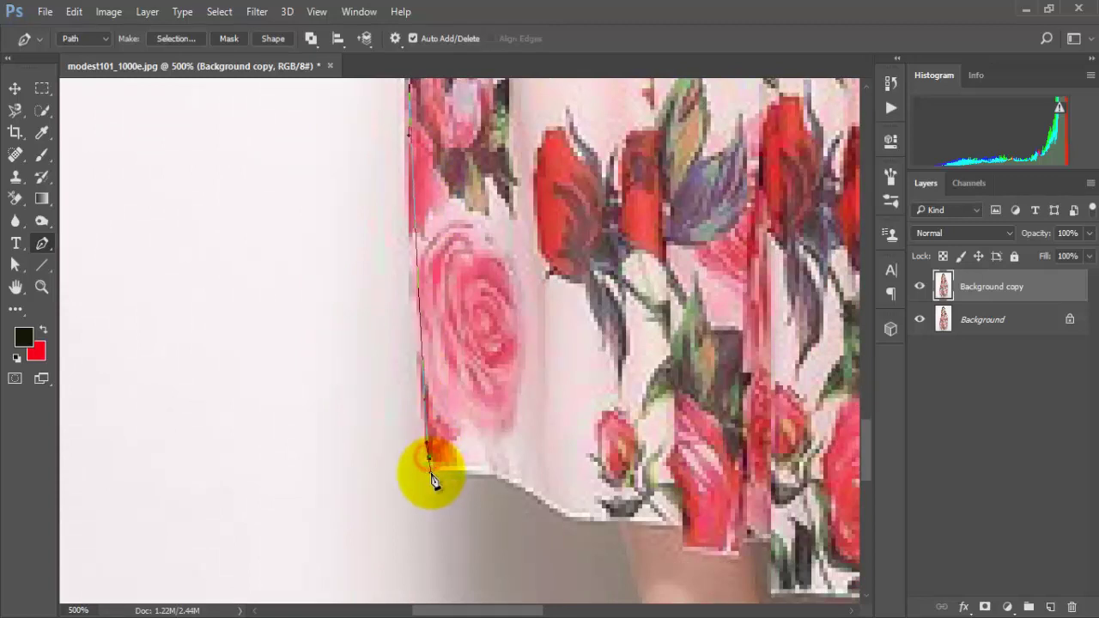
- Trace the path along the curved skirt hem from its left-hand corner to the top of the exposed leg
{"action": "left_click_drag", "start_coordinate": [443, 466], "coordinate": [381, 295]}
{"action": "left_click", "coordinate": [401, 288]}
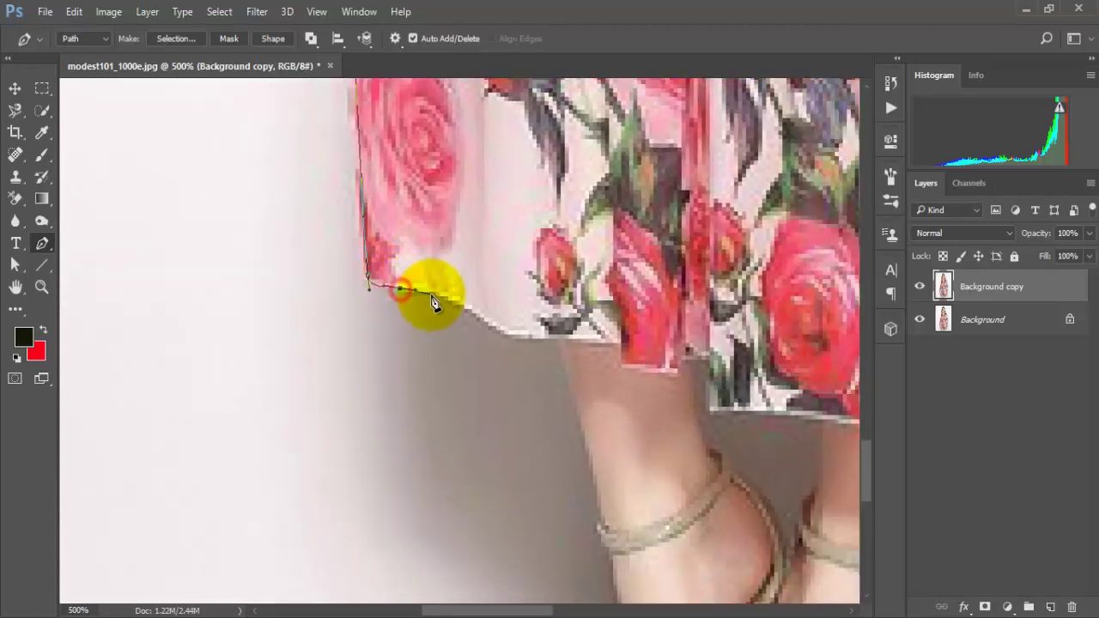
{"action": "left_click", "coordinate": [437, 296]}
{"action": "left_click", "coordinate": [468, 309]}
{"action": "left_click", "coordinate": [496, 332]}
{"action": "left_click", "coordinate": [525, 340]}
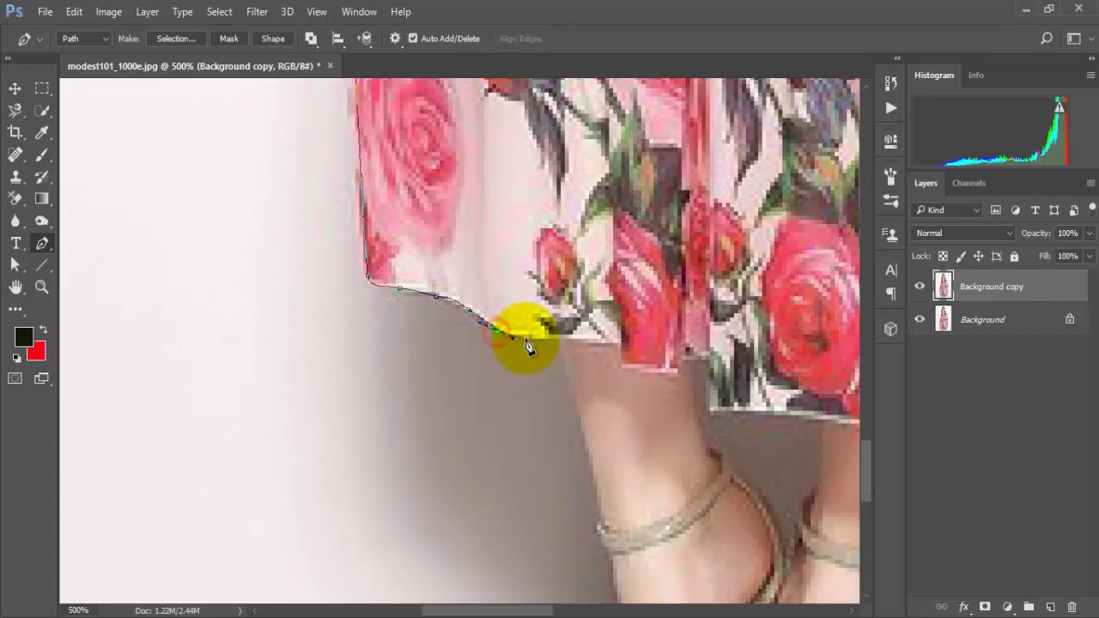
{"action": "left_click", "coordinate": [557, 340]}
- Trace the path down the outer edge of the left-hand leg, past the ankle strap to the toes
{"action": "left_click_drag", "start_coordinate": [572, 383], "coordinate": [502, 179]}
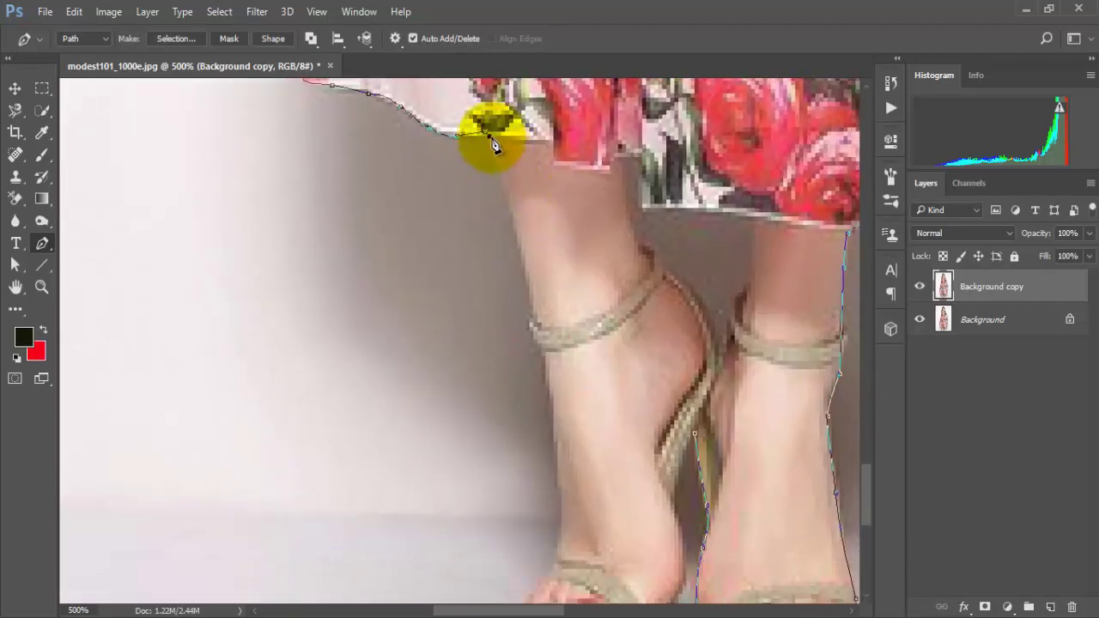
{"action": "left_click", "coordinate": [535, 327]}
{"action": "left_click_drag", "start_coordinate": [534, 361], "coordinate": [544, 235]}
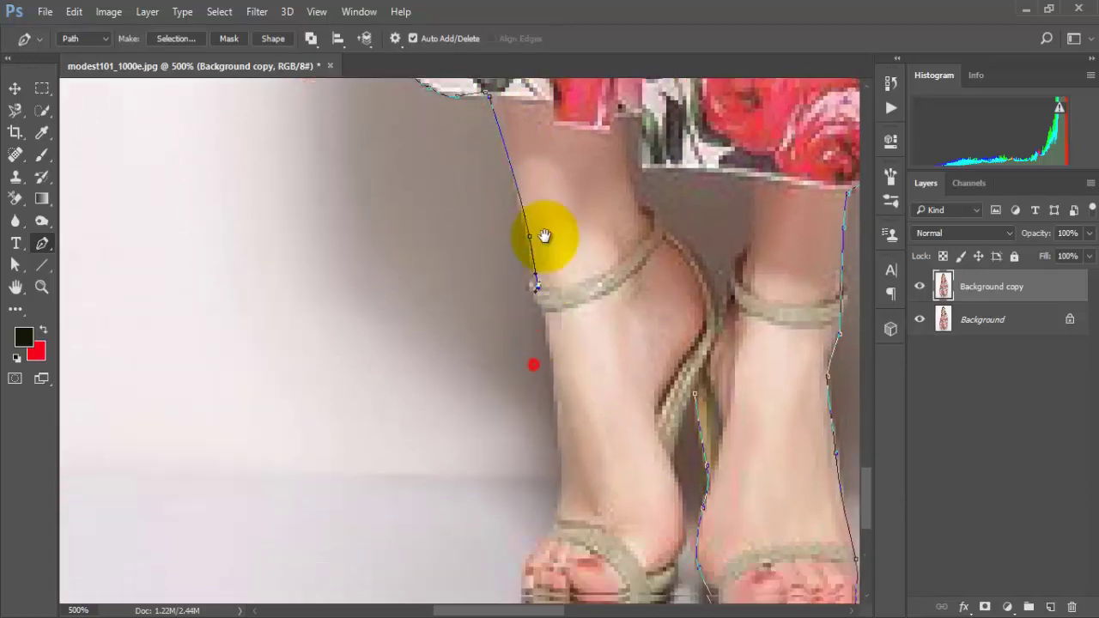
{"action": "left_click_drag", "start_coordinate": [558, 382], "coordinate": [586, 228]}
{"action": "left_click", "coordinate": [578, 227]}
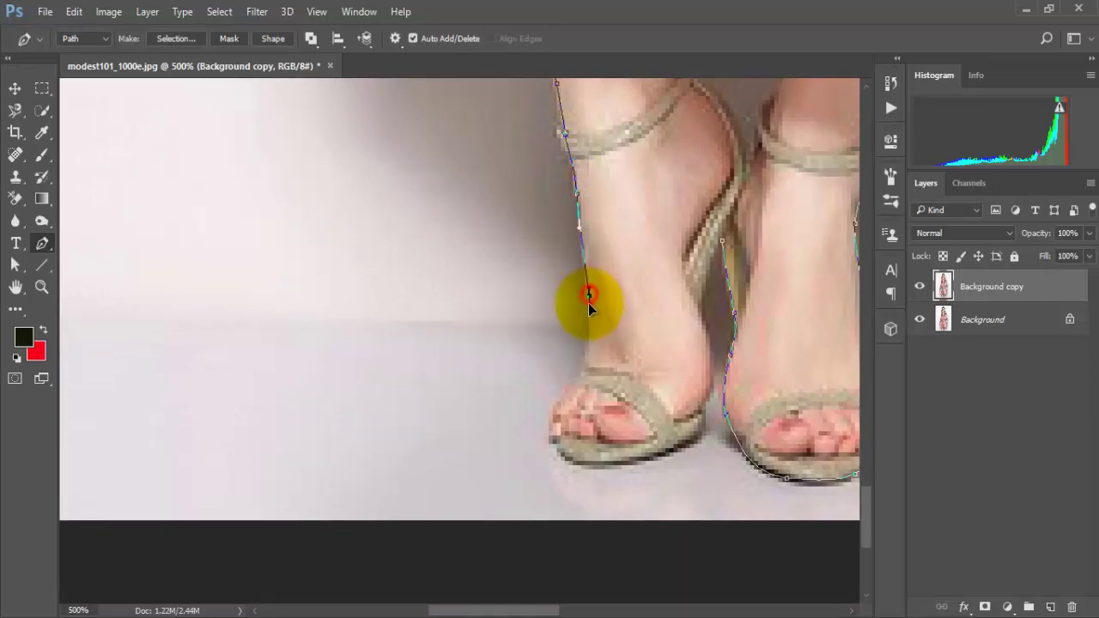
{"action": "left_click", "coordinate": [590, 353]}
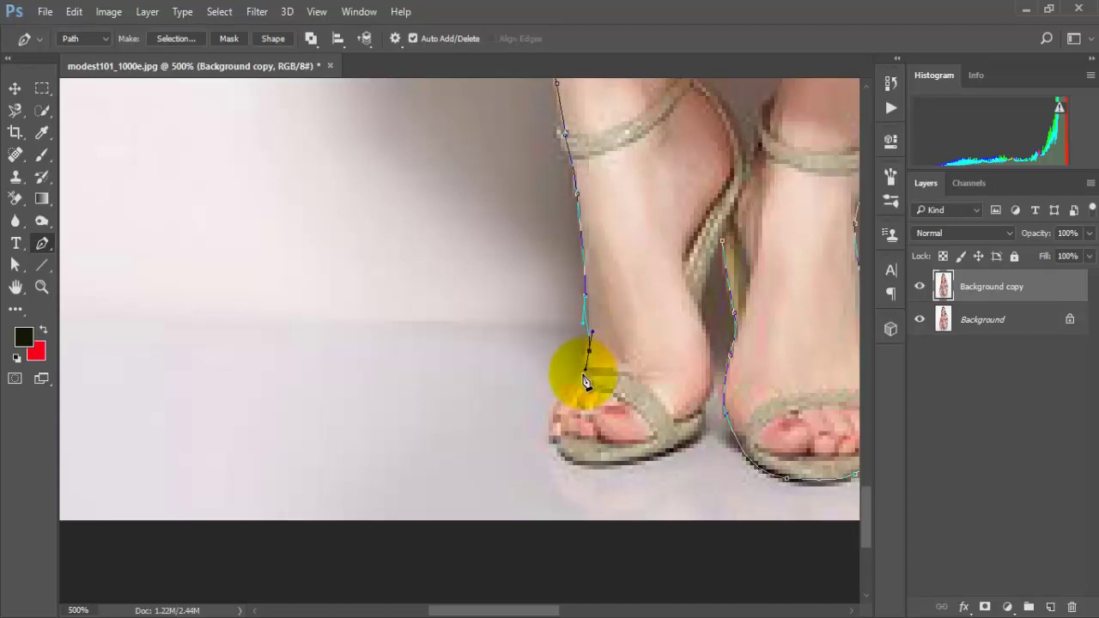
{"action": "left_click", "coordinate": [577, 376]}
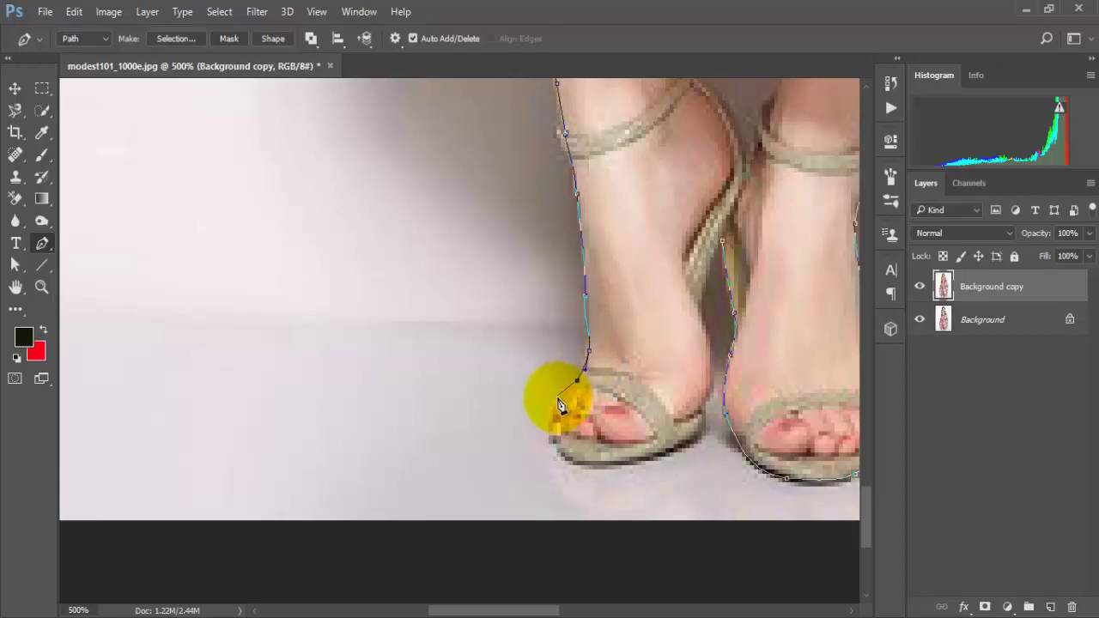
- Trace the path around the toes and along the sole of the left-hand sandal to its inner side
{"action": "left_click_drag", "start_coordinate": [553, 412], "coordinate": [699, 441]}
{"action": "left_click", "coordinate": [703, 429]}
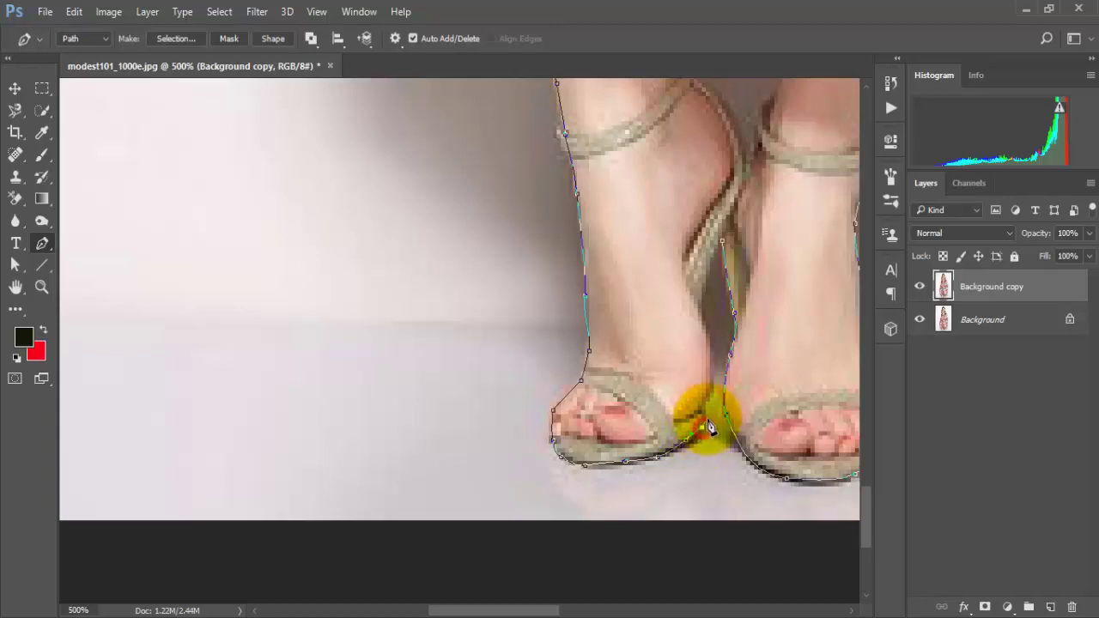
{"action": "left_click", "coordinate": [710, 415]}
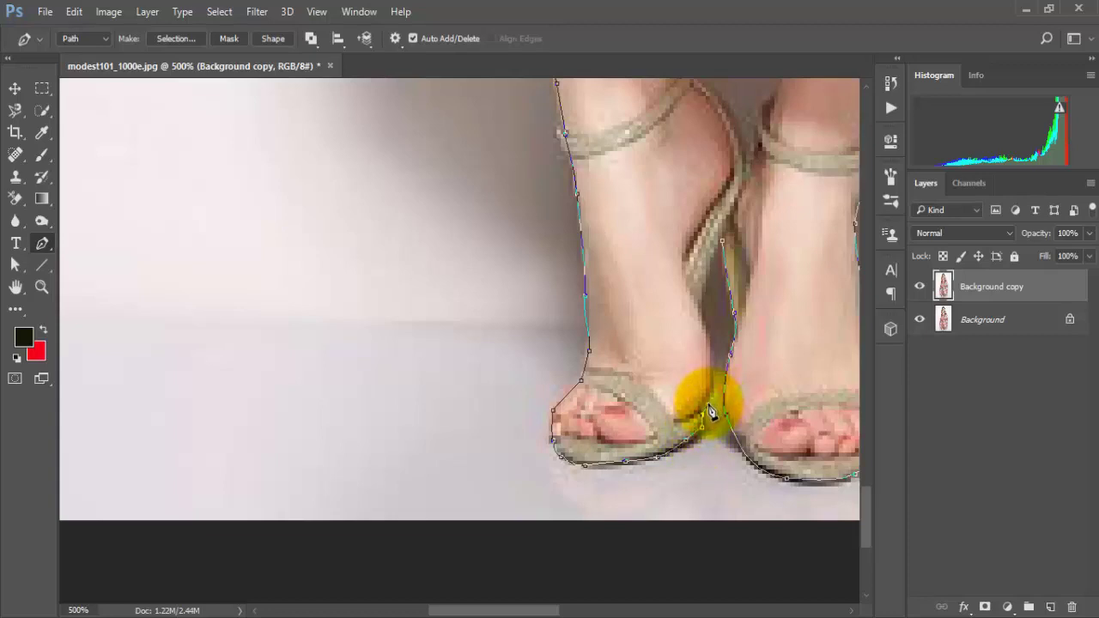
- Trace the path up the inner edge of the left-hand foot to the heel and close it at its starting point
{"action": "left_click", "coordinate": [715, 392]}
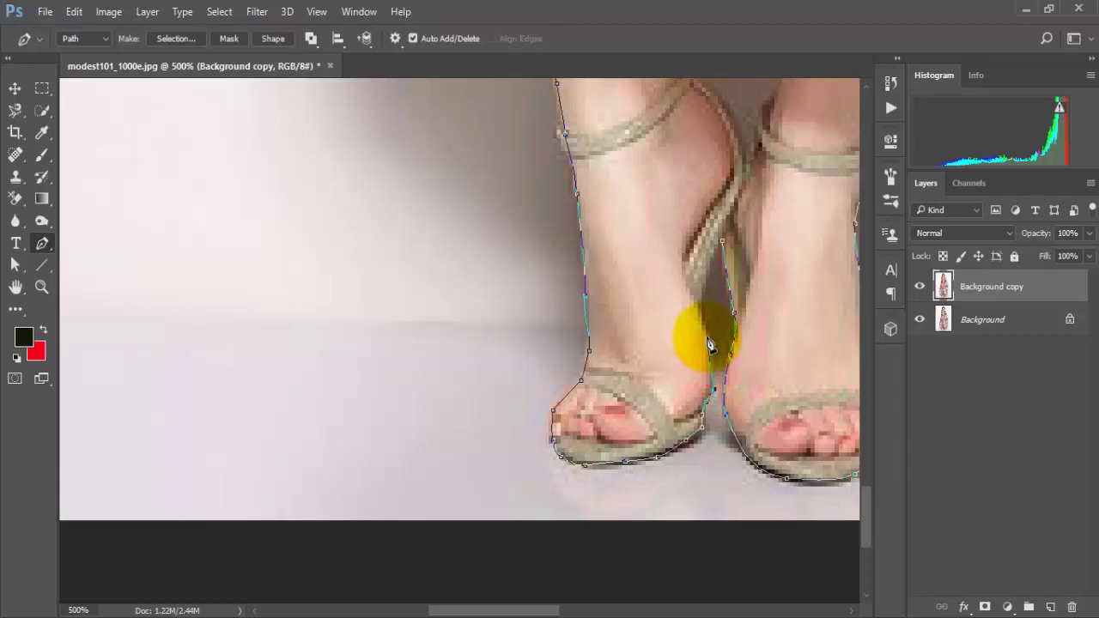
{"action": "left_click_drag", "start_coordinate": [698, 325], "coordinate": [698, 321]}
{"action": "left_click", "coordinate": [698, 305]}
{"action": "left_click", "coordinate": [706, 263]}
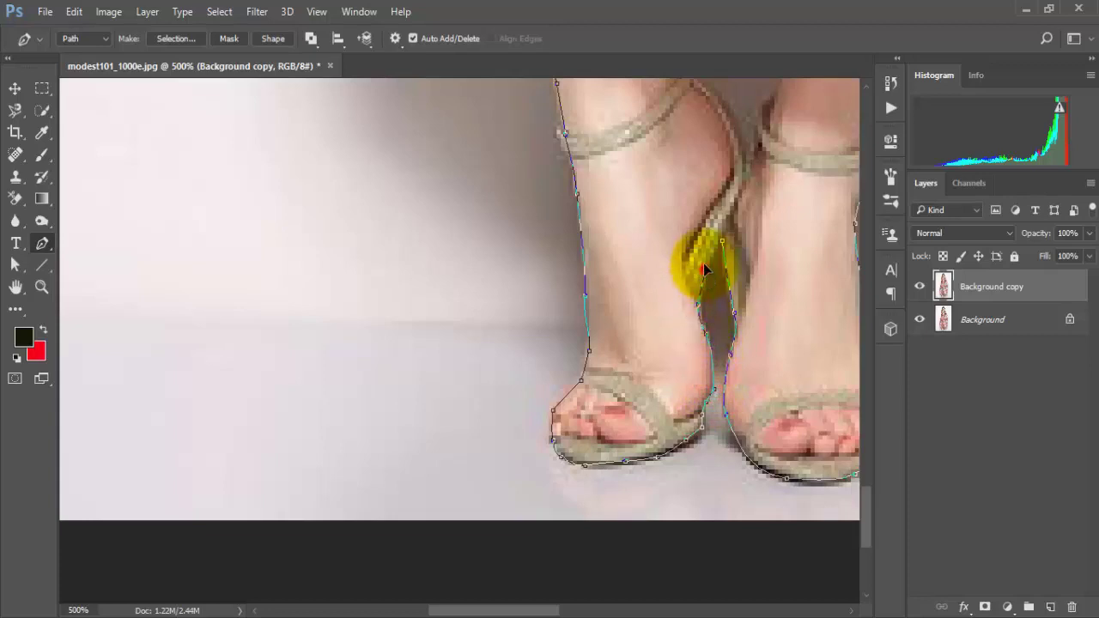
{"action": "left_click", "coordinate": [712, 246]}
{"action": "left_click", "coordinate": [711, 245]}
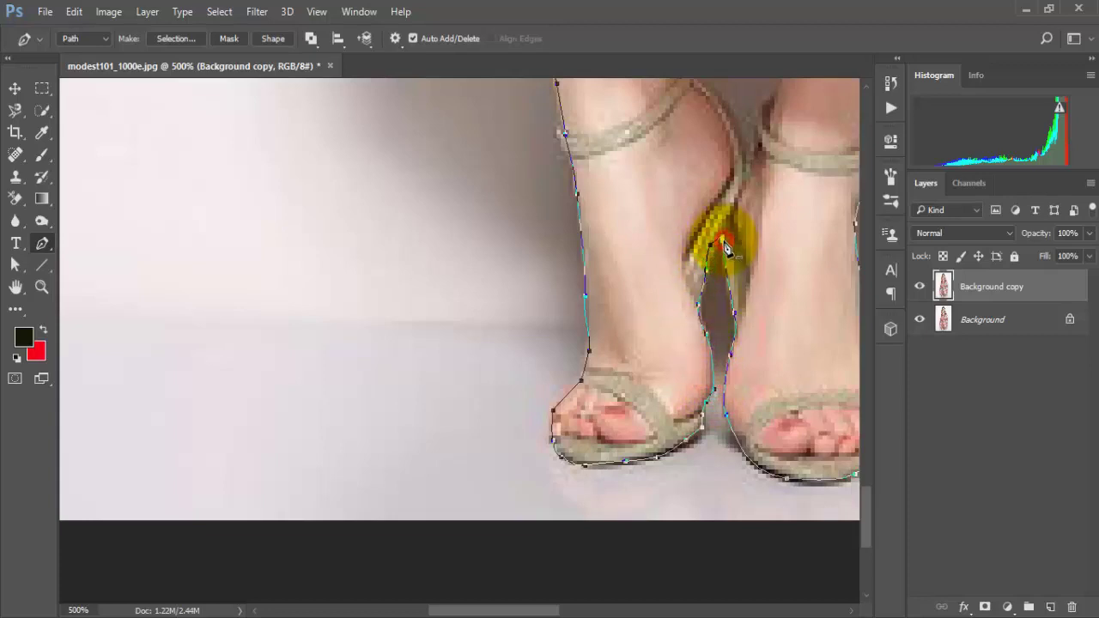
- Outline the background gap between the two ankles below the skirt hem as a separate closed path
{"action": "key", "text": "ctrl+0"}
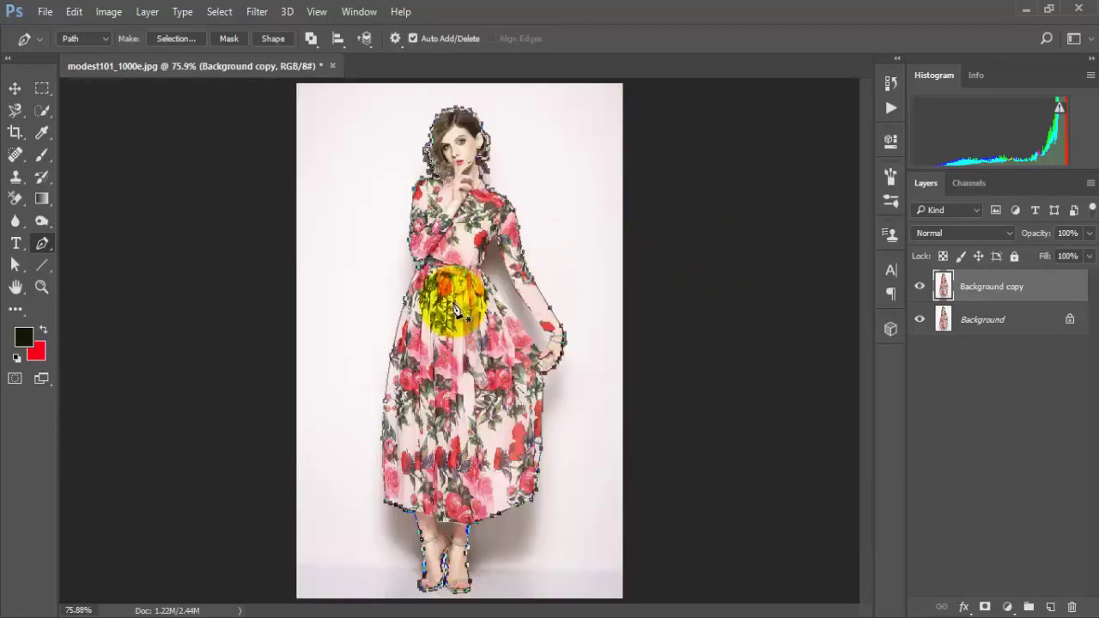
{"action": "left_click", "coordinate": [473, 516], "text": "ctrl"}
{"action": "left_click", "coordinate": [474, 514], "text": "ctrl"}
{"action": "left_click", "coordinate": [473, 514], "text": "ctrl"}
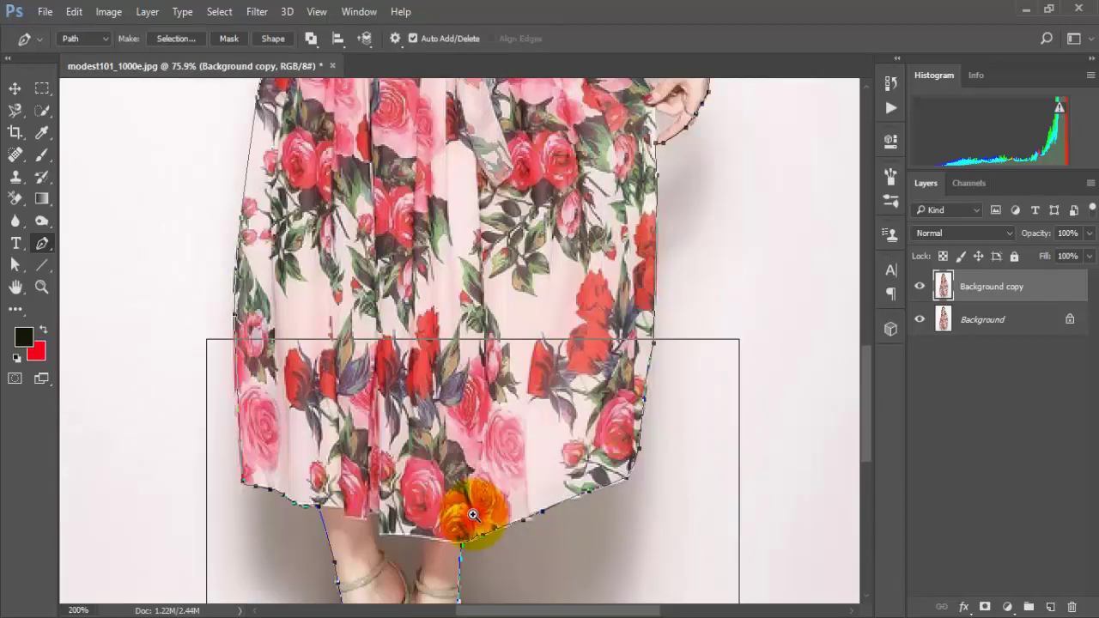
{"action": "left_click_drag", "start_coordinate": [464, 523], "coordinate": [533, 307]}
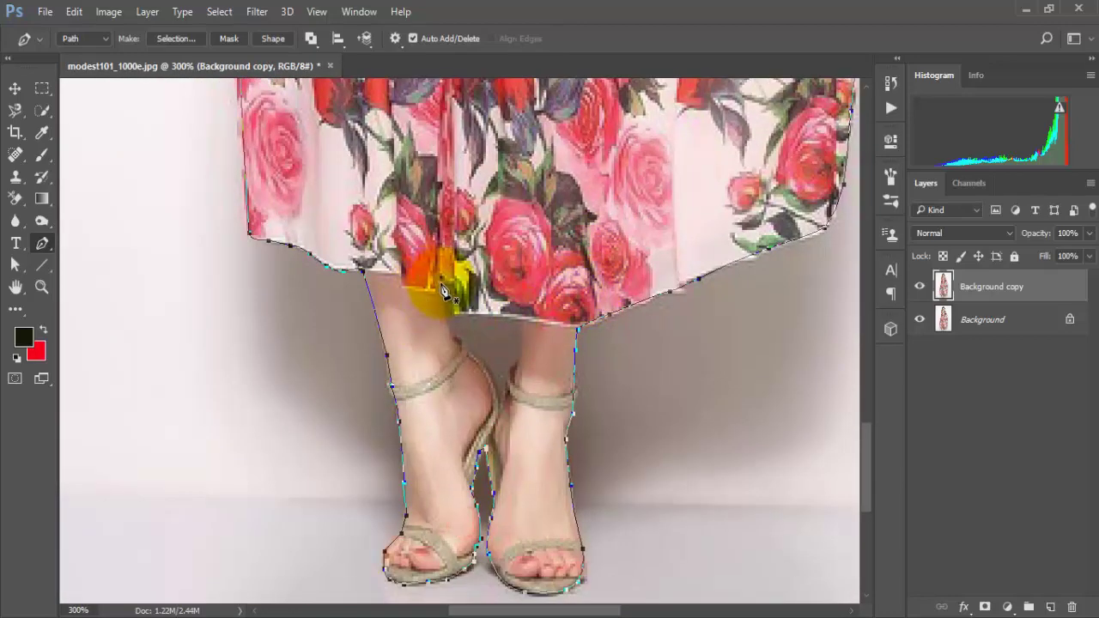
{"action": "left_click_drag", "start_coordinate": [452, 342], "coordinate": [522, 330]}
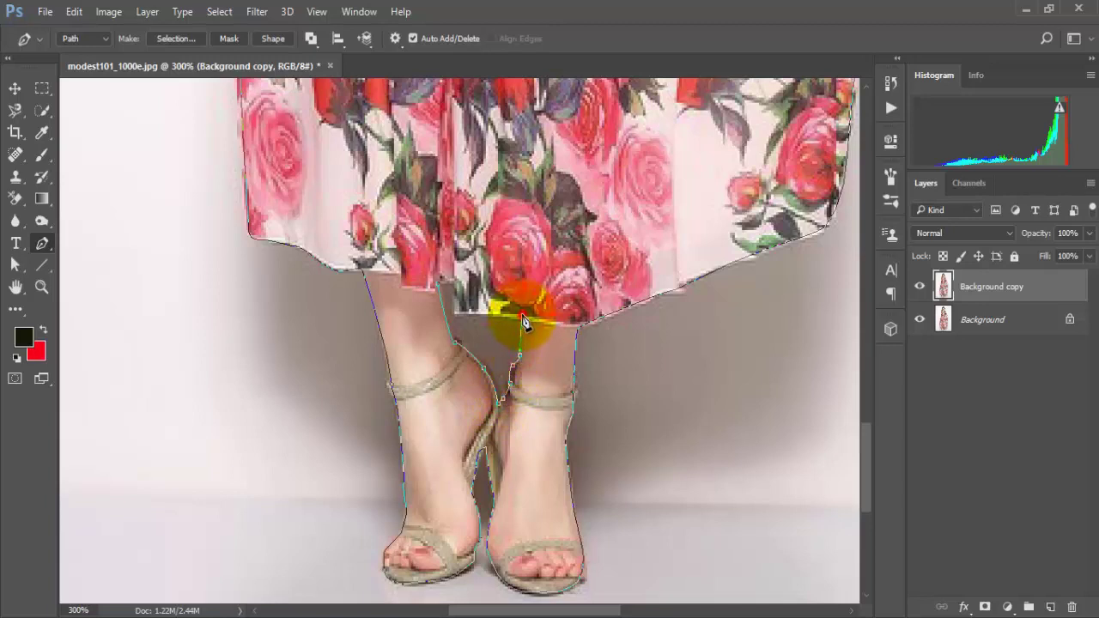
{"action": "left_click", "coordinate": [456, 313]}
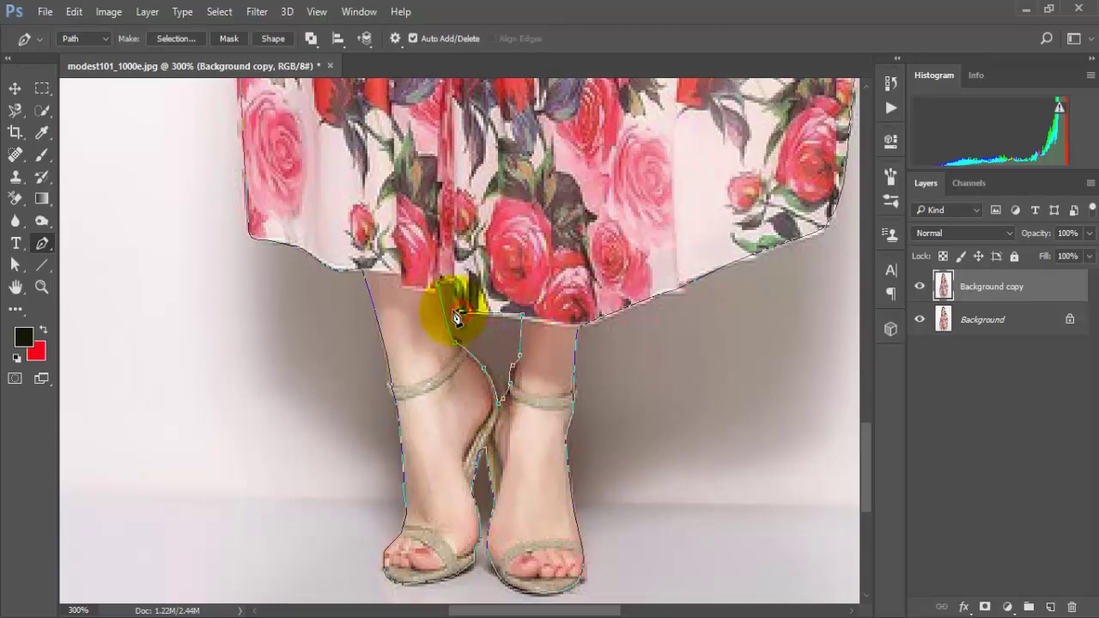
{"action": "left_click_drag", "start_coordinate": [457, 316], "coordinate": [468, 295]}
- Start a new path for the gap inside the bent arm, tracing down the skirt edge to the hand
{"action": "left_click_drag", "start_coordinate": [697, 183], "coordinate": [632, 463]}
{"action": "left_click_drag", "start_coordinate": [707, 138], "coordinate": [678, 469]}
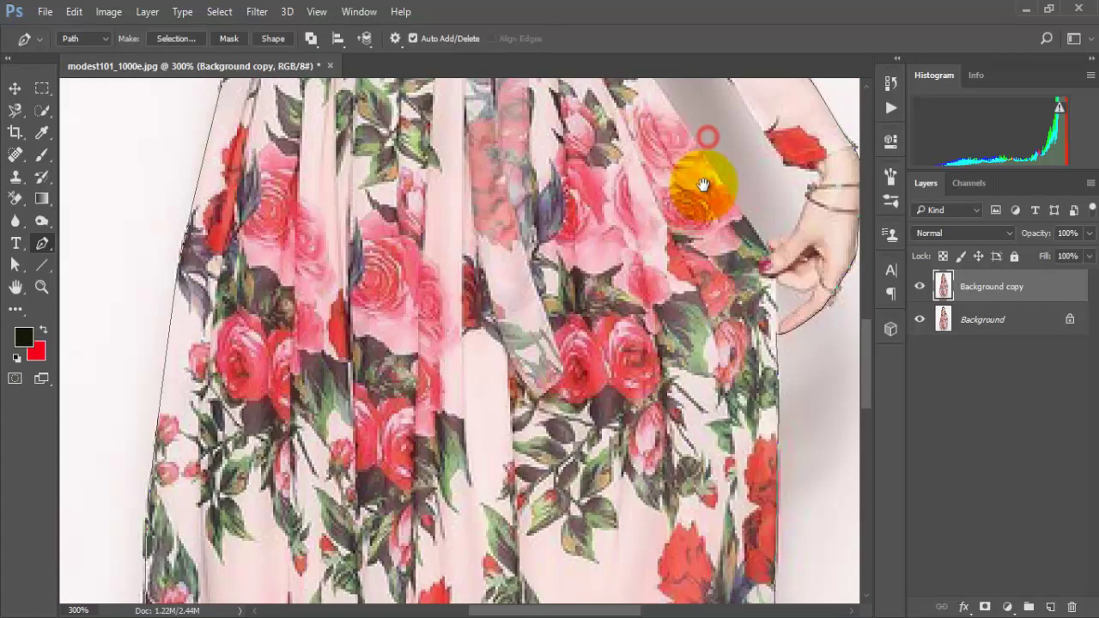
{"action": "left_click_drag", "start_coordinate": [704, 186], "coordinate": [590, 506]}
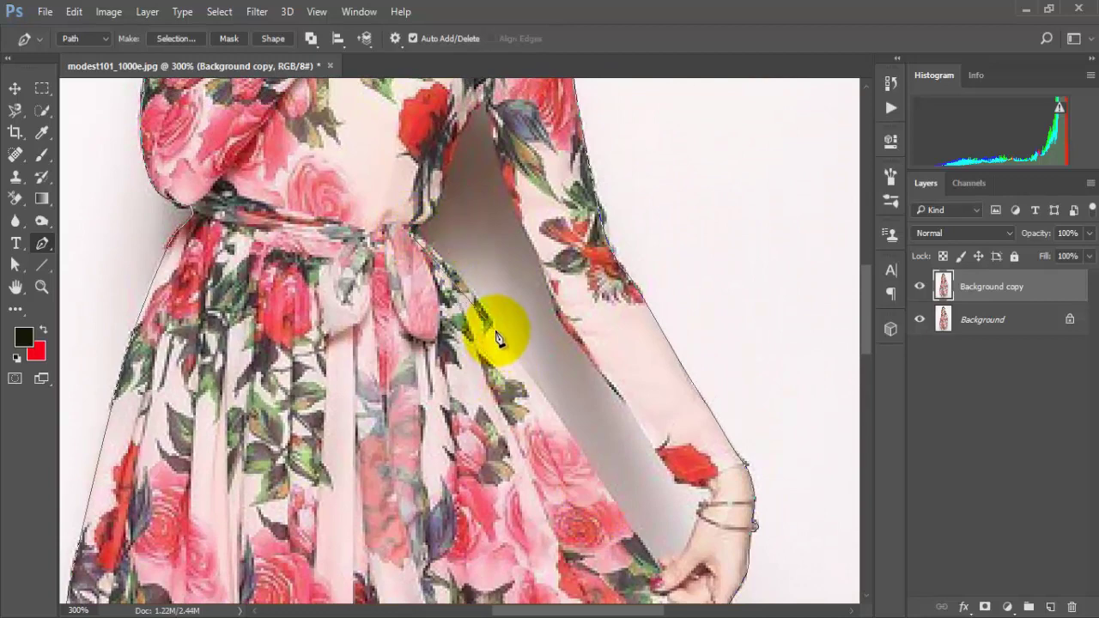
{"action": "left_click_drag", "start_coordinate": [498, 330], "coordinate": [513, 347]}
{"action": "left_click_drag", "start_coordinate": [648, 550], "coordinate": [659, 574]}
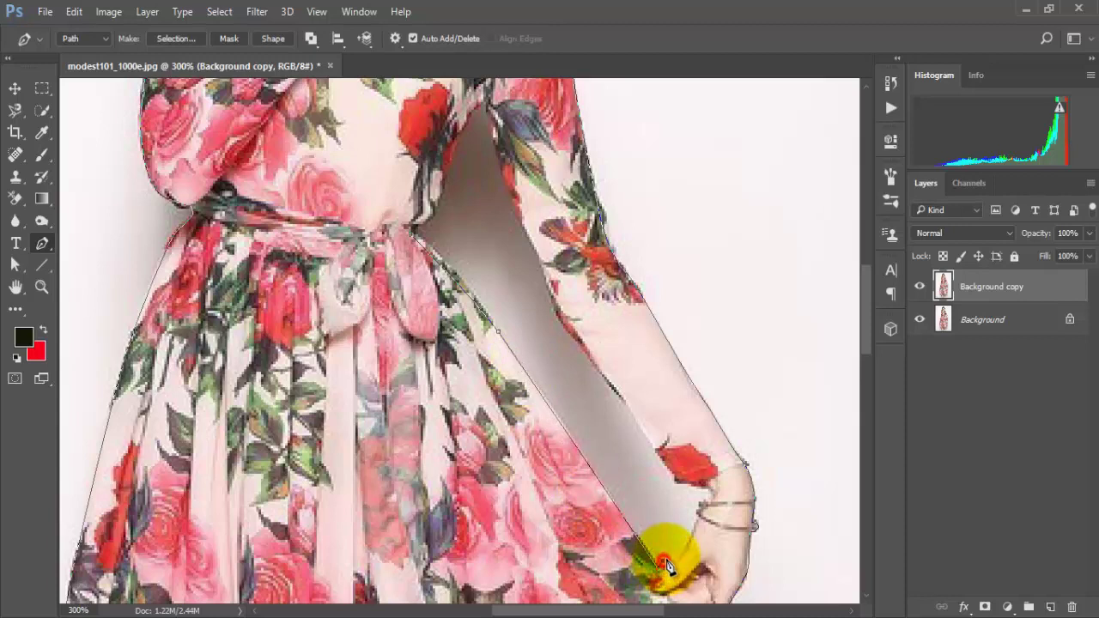
- Continue the gap path along the thumb and wrist, up the inner sleeve to the armpit, and close it down the bodice to the waist
{"action": "left_click", "coordinate": [679, 556]}
{"action": "left_click", "coordinate": [689, 541]}
{"action": "left_click", "coordinate": [695, 526]}
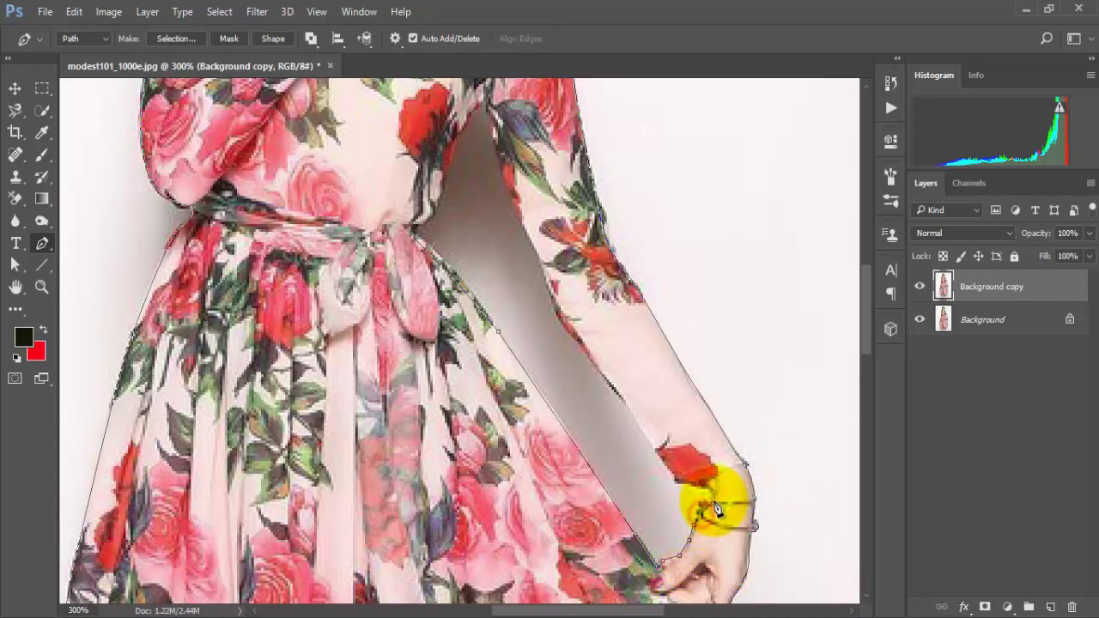
{"action": "left_click", "coordinate": [710, 496]}
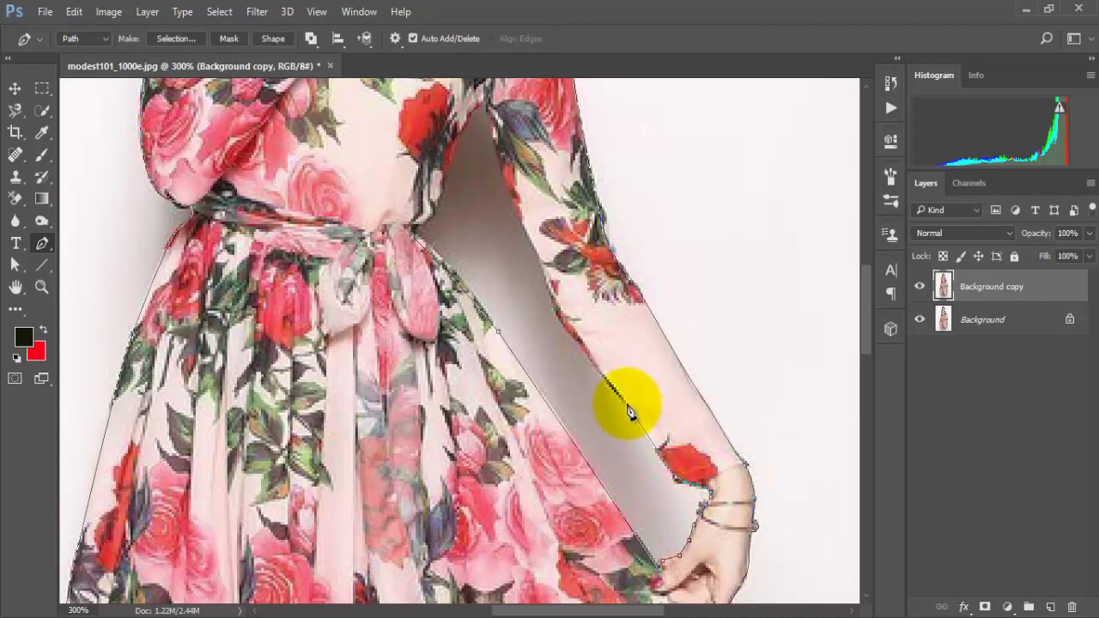
{"action": "left_click_drag", "start_coordinate": [624, 398], "coordinate": [604, 377]}
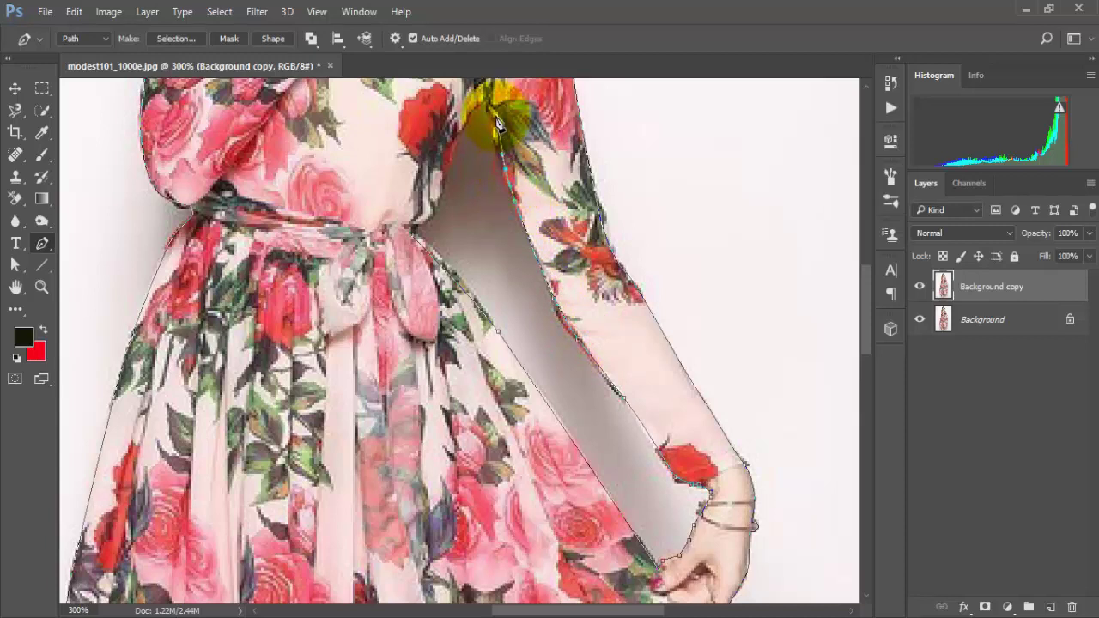
{"action": "left_click_drag", "start_coordinate": [488, 104], "coordinate": [488, 105]}
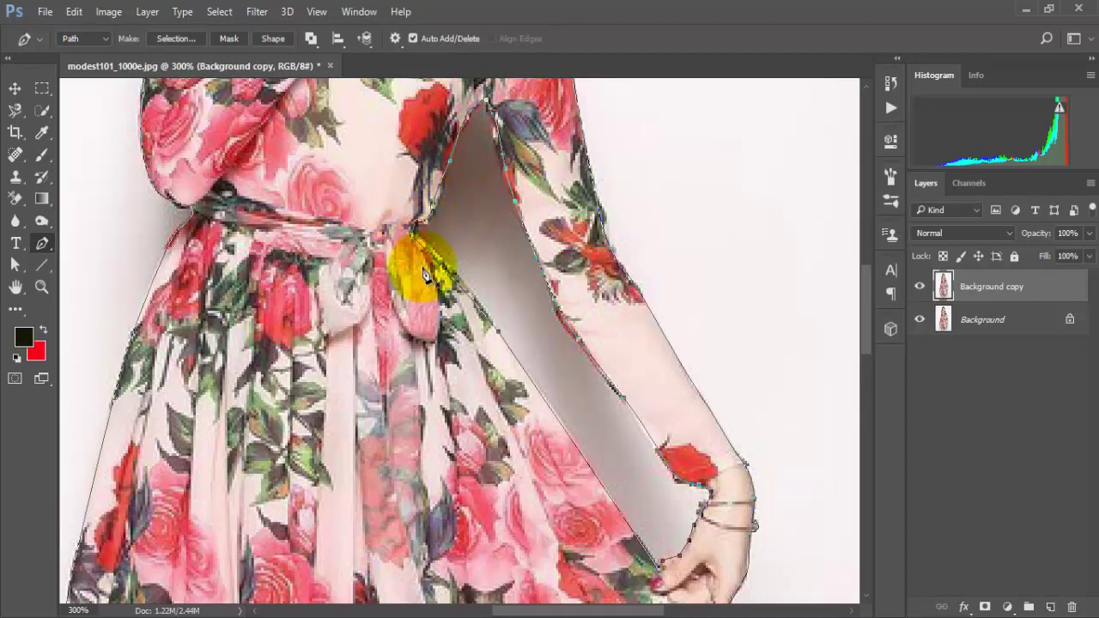
- Convert the finished paths into a selection and feather it by 0.1 pixels
{"action": "key", "text": "ctrl+0"}
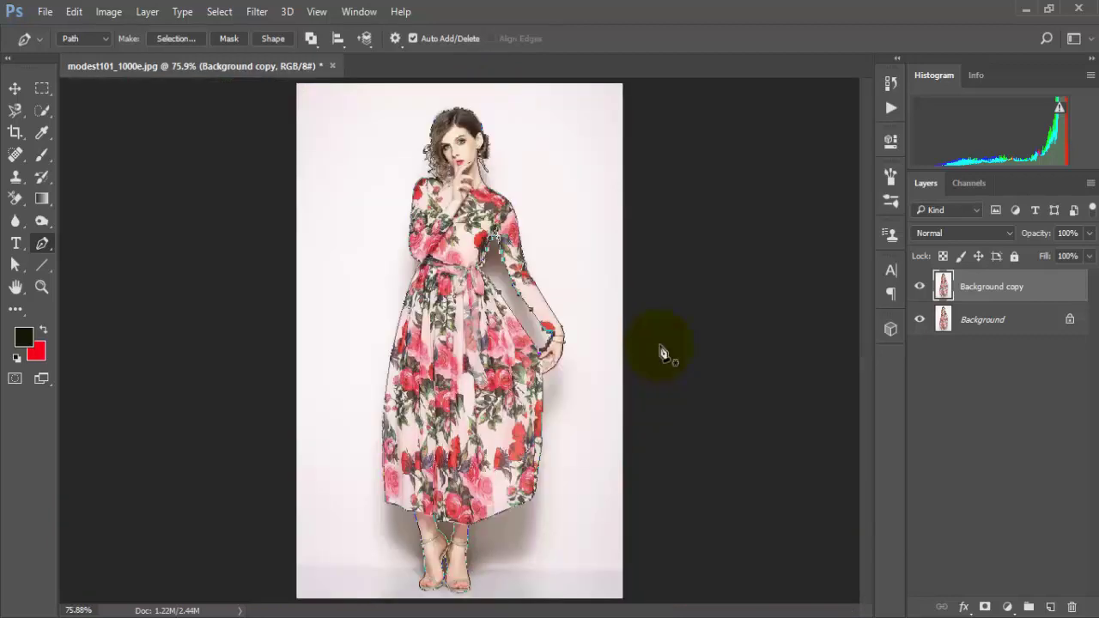
{"action": "key", "text": "ctrl+Return"}
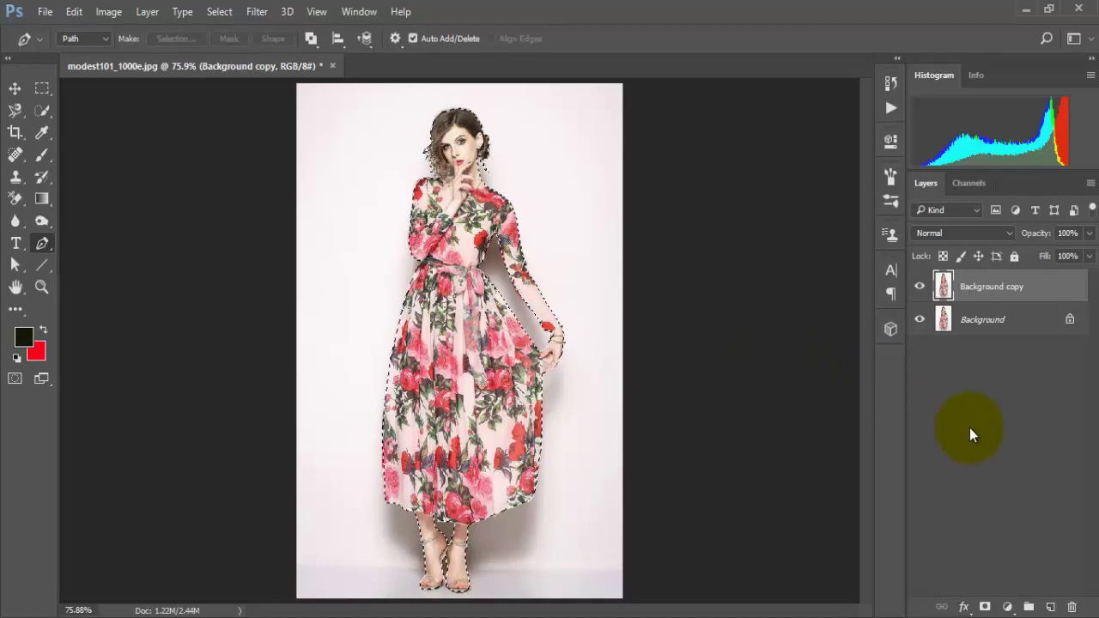
{"action": "key", "text": "shift+F6"}
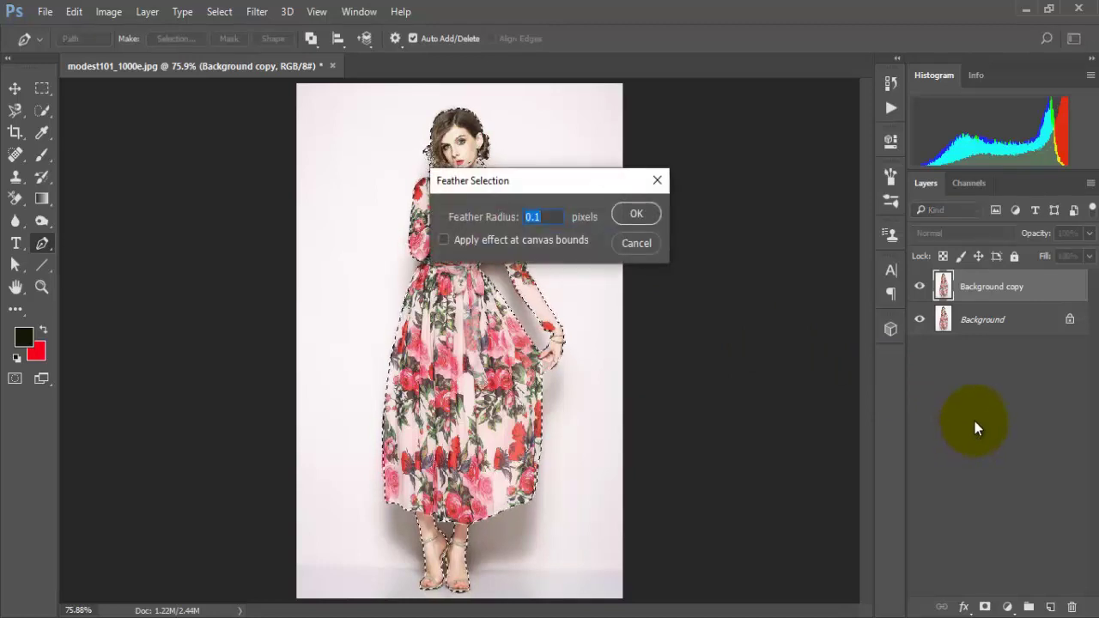
{"action": "key", "text": "Return"}
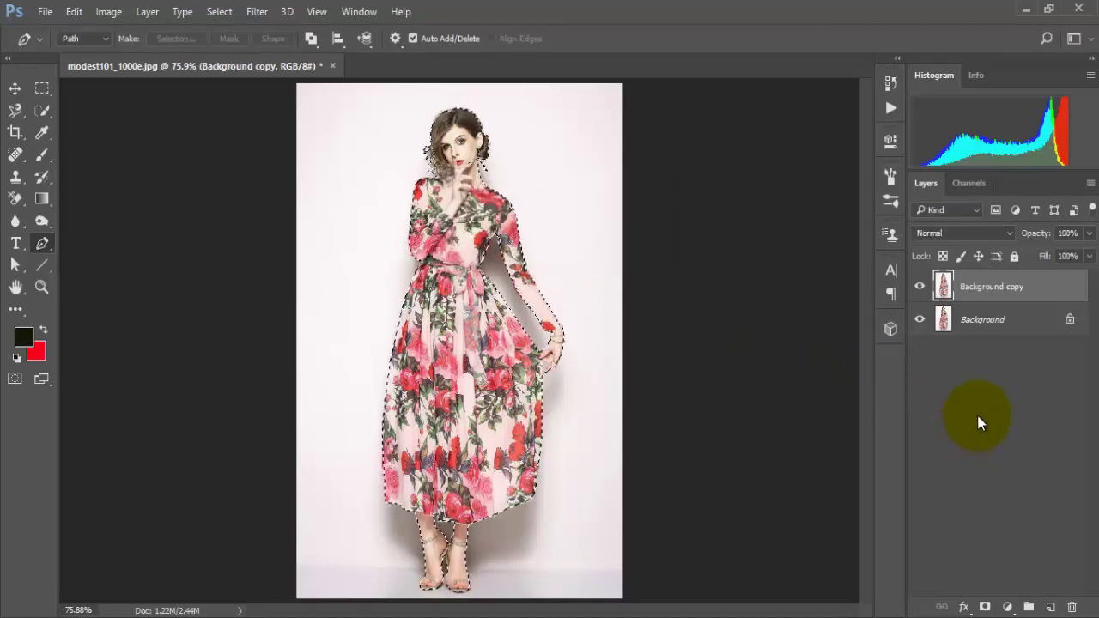
- Copy the selected woman to a new layer and hide the Background and Background copy layers
{"action": "key", "text": "ctrl+j"}
{"action": "left_click", "coordinate": [916, 353]}
{"action": "left_click", "coordinate": [919, 320]}
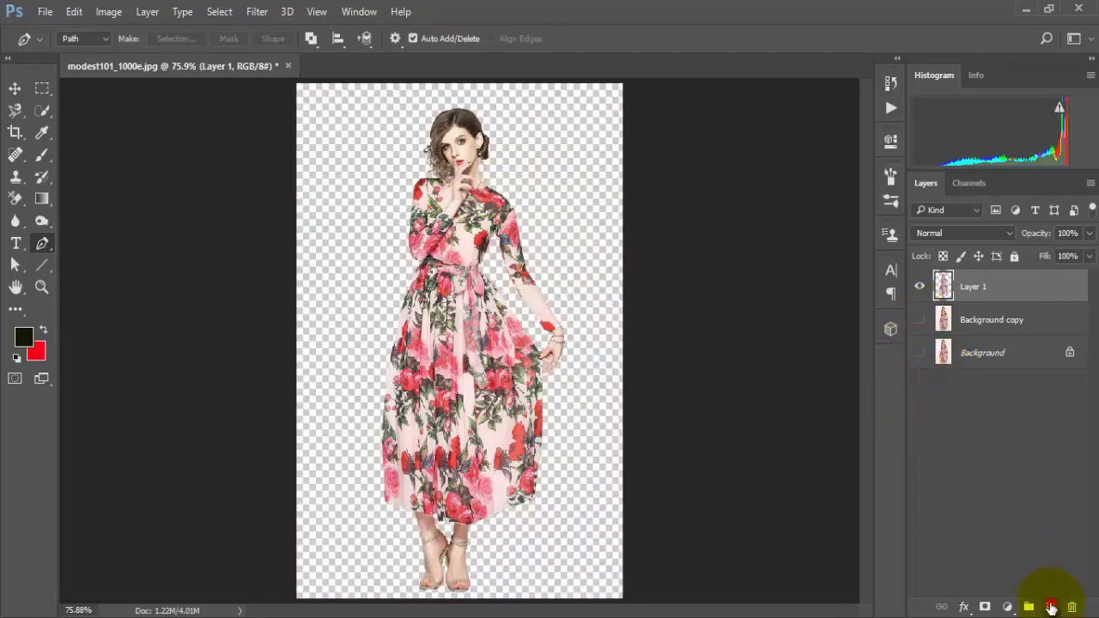
- Add a new layer beneath the cut-out in Layer 1 and fill it with the red background colour
{"action": "left_click", "coordinate": [1051, 607]}
{"action": "left_click_drag", "start_coordinate": [1022, 290], "coordinate": [1021, 341]}
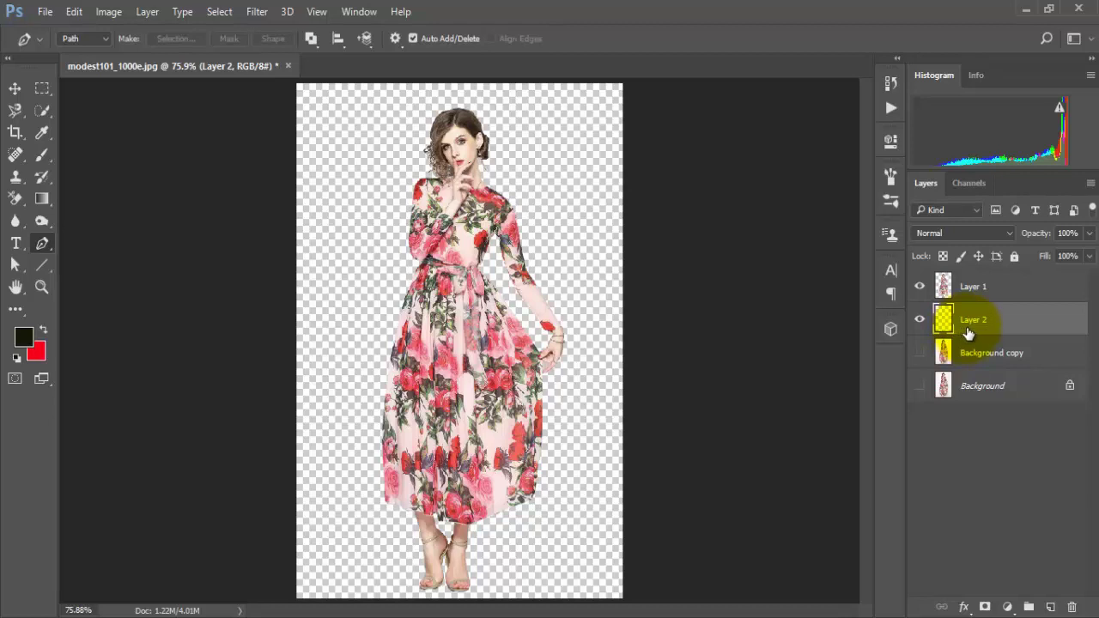
{"action": "key", "text": "ctrl+BackSpace"}
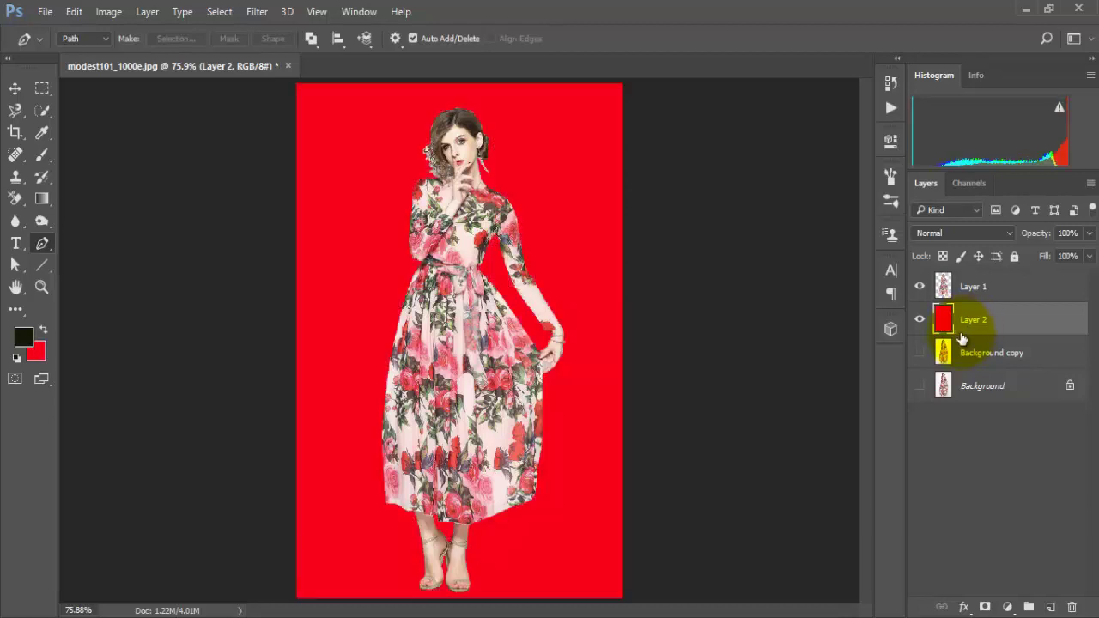
- Set the Background Eraser's tolerance to 19% and try it on the loose curls beside the face
{"action": "left_click", "coordinate": [476, 156], "text": "ctrl"}
{"action": "left_click", "coordinate": [475, 158], "text": "ctrl"}
{"action": "left_click", "coordinate": [475, 157], "text": "ctrl"}
{"action": "left_click", "coordinate": [475, 158], "text": "ctrl"}
{"action": "left_click_drag", "start_coordinate": [452, 164], "coordinate": [582, 347]}
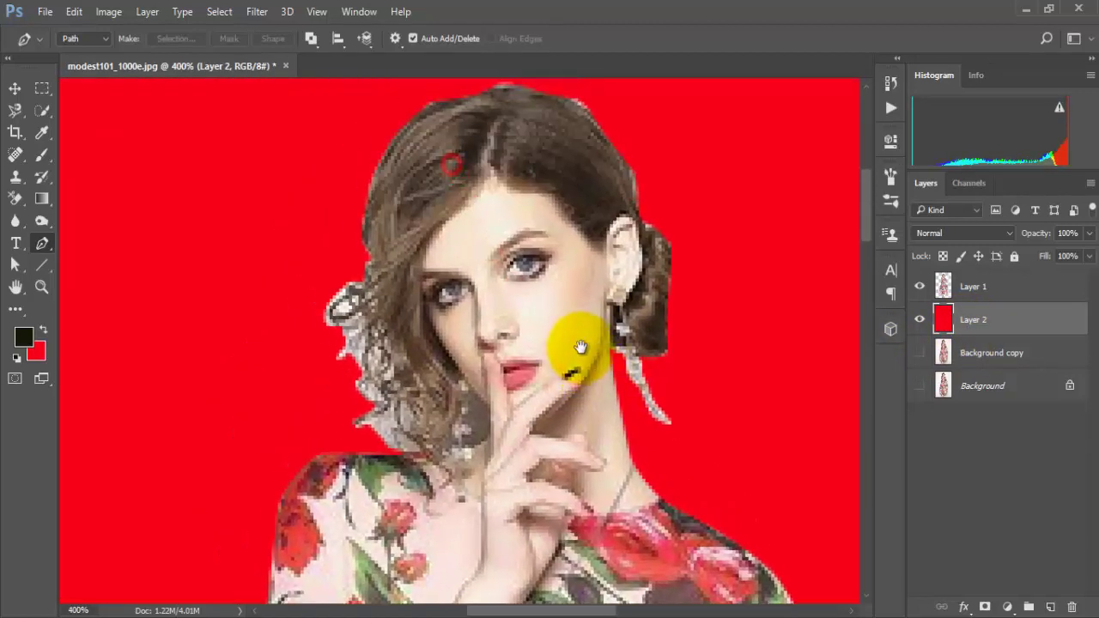
{"action": "left_click", "coordinate": [18, 199]}
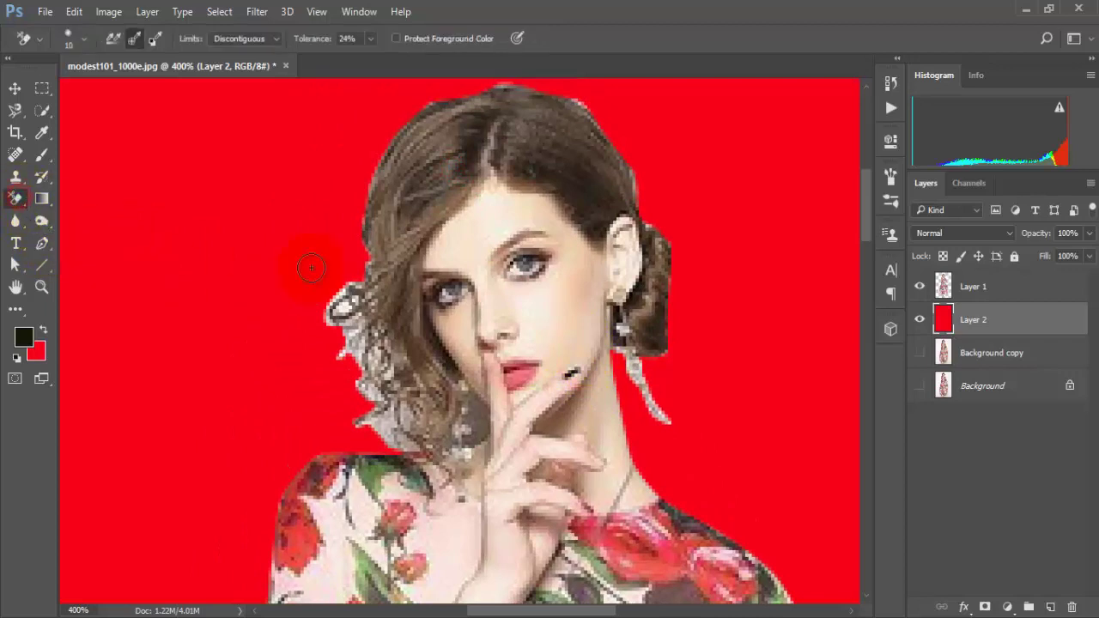
{"action": "left_click", "coordinate": [368, 39]}
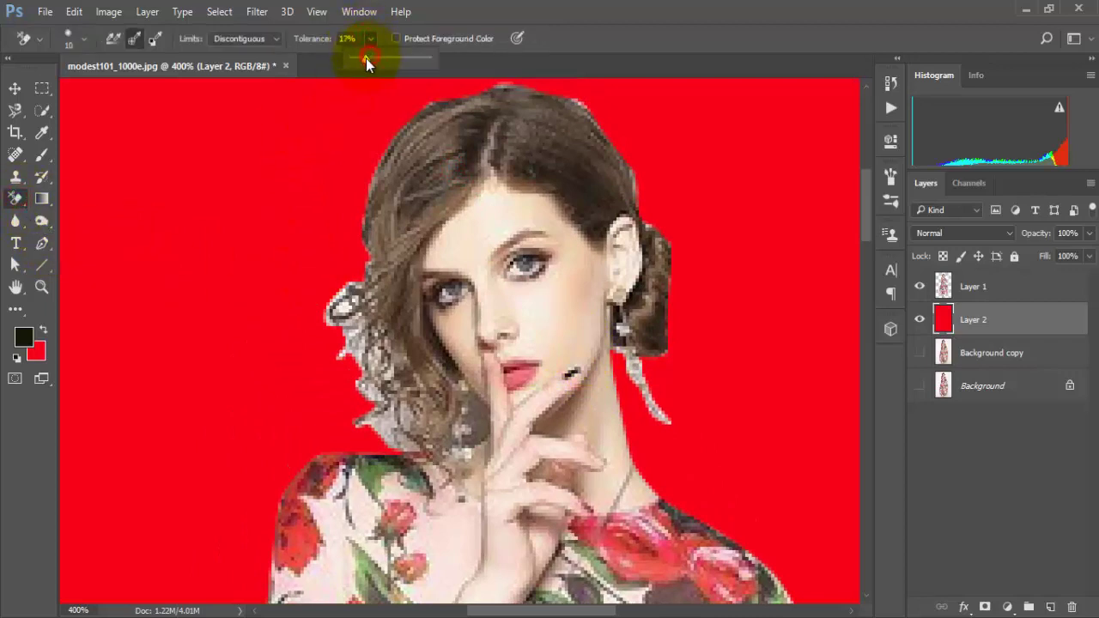
{"action": "left_click_drag", "start_coordinate": [354, 316], "coordinate": [343, 308]}
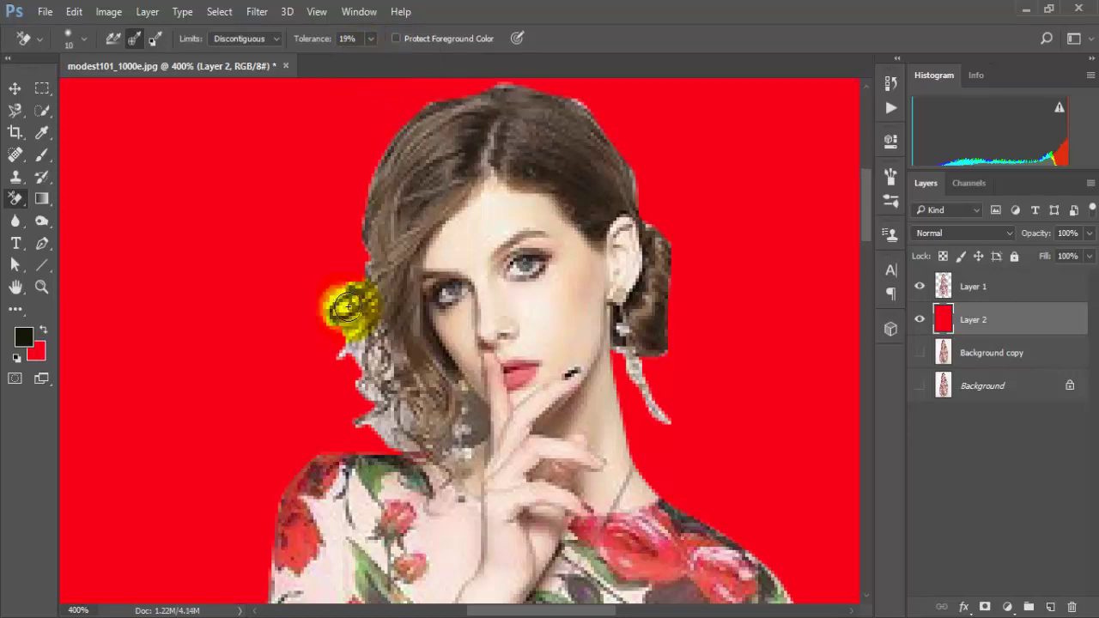
- Erase the pale background remnants among the loose curls beside the face on Layer 1
{"action": "left_click", "coordinate": [1036, 289]}
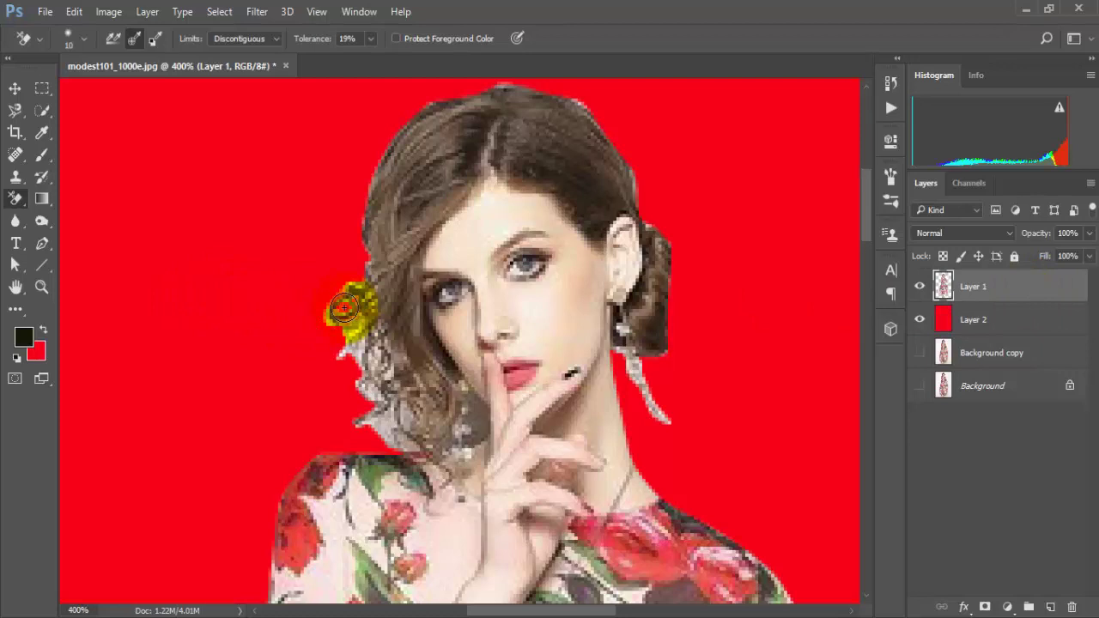
{"action": "mouse_move", "coordinate": [343, 307]}
{"action": "left_mouse_down"}
{"action": "mouse_move", "coordinate": [352, 278]}
{"action": "mouse_move", "coordinate": [328, 325]}
{"action": "mouse_move", "coordinate": [339, 313]}
{"action": "mouse_move", "coordinate": [372, 364]}
{"action": "mouse_move", "coordinate": [388, 397]}
{"action": "mouse_move", "coordinate": [389, 427]}
{"action": "mouse_move", "coordinate": [379, 422]}
{"action": "mouse_move", "coordinate": [414, 438]}
{"action": "mouse_move", "coordinate": [396, 424]}
{"action": "mouse_move", "coordinate": [384, 431]}
{"action": "mouse_move", "coordinate": [389, 421]}
{"action": "mouse_move", "coordinate": [409, 438]}
{"action": "mouse_move", "coordinate": [362, 365]}
{"action": "mouse_move", "coordinate": [373, 368]}
{"action": "mouse_move", "coordinate": [341, 304]}
{"action": "left_mouse_up"}
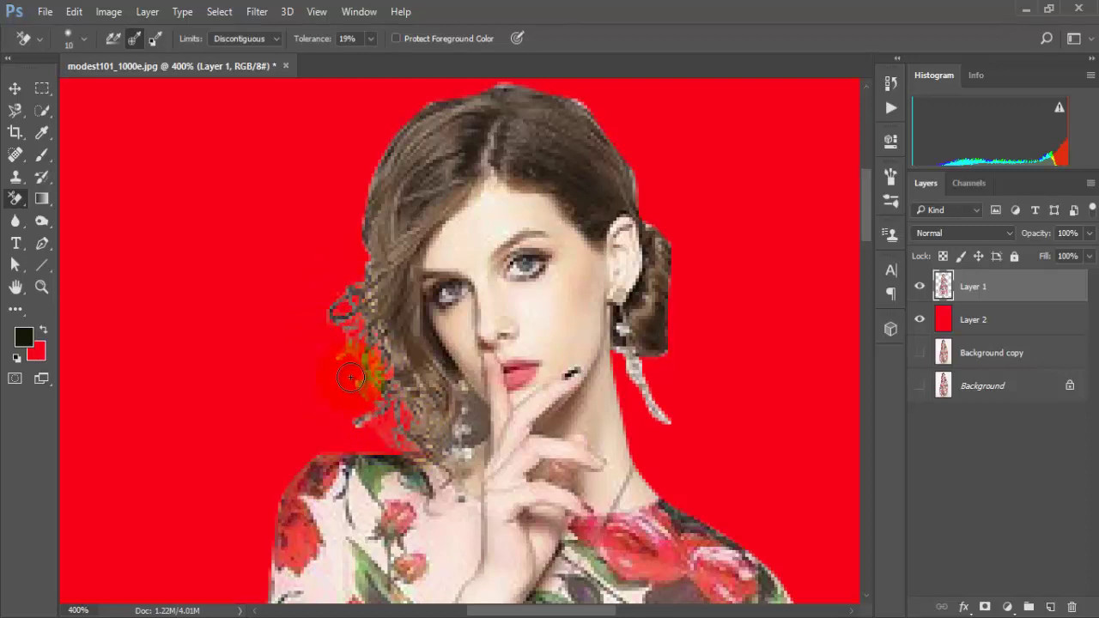
{"action": "mouse_move", "coordinate": [350, 377]}
{"action": "left_mouse_down"}
{"action": "mouse_move", "coordinate": [406, 439]}
{"action": "mouse_move", "coordinate": [355, 352]}
{"action": "left_mouse_up"}
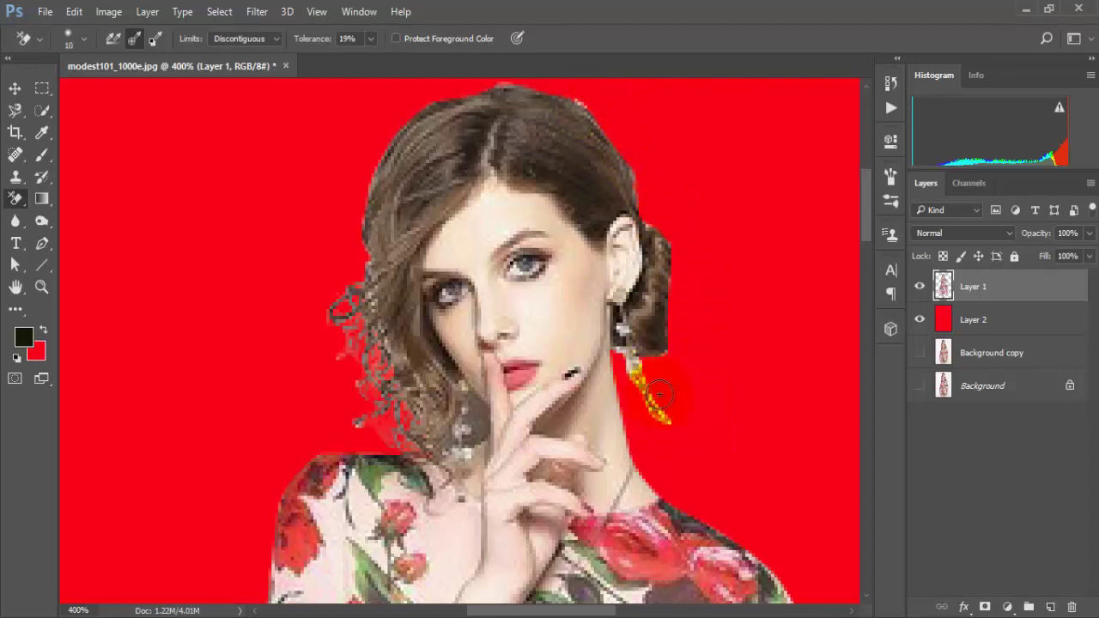
- Erase the remaining pale fringe around the dangling earring, hair edge and loose curls, and hide the red layer
{"action": "left_click_drag", "start_coordinate": [659, 395], "coordinate": [664, 411]}
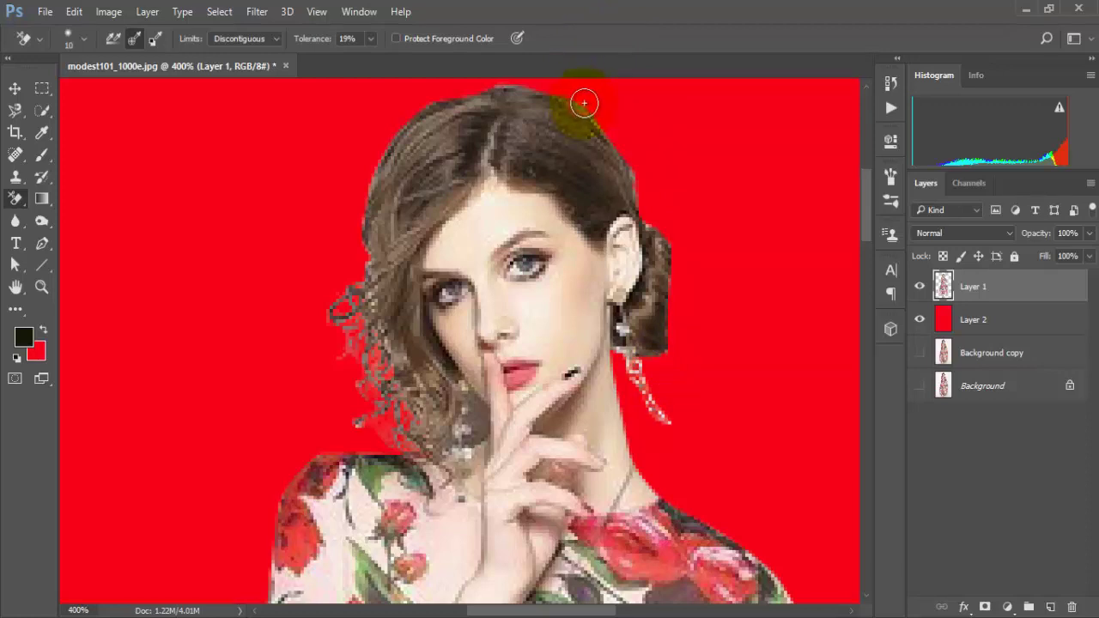
{"action": "mouse_move", "coordinate": [584, 103]}
{"action": "left_mouse_down"}
{"action": "mouse_move", "coordinate": [658, 219]}
{"action": "mouse_move", "coordinate": [666, 418]}
{"action": "mouse_move", "coordinate": [696, 450]}
{"action": "left_mouse_up"}
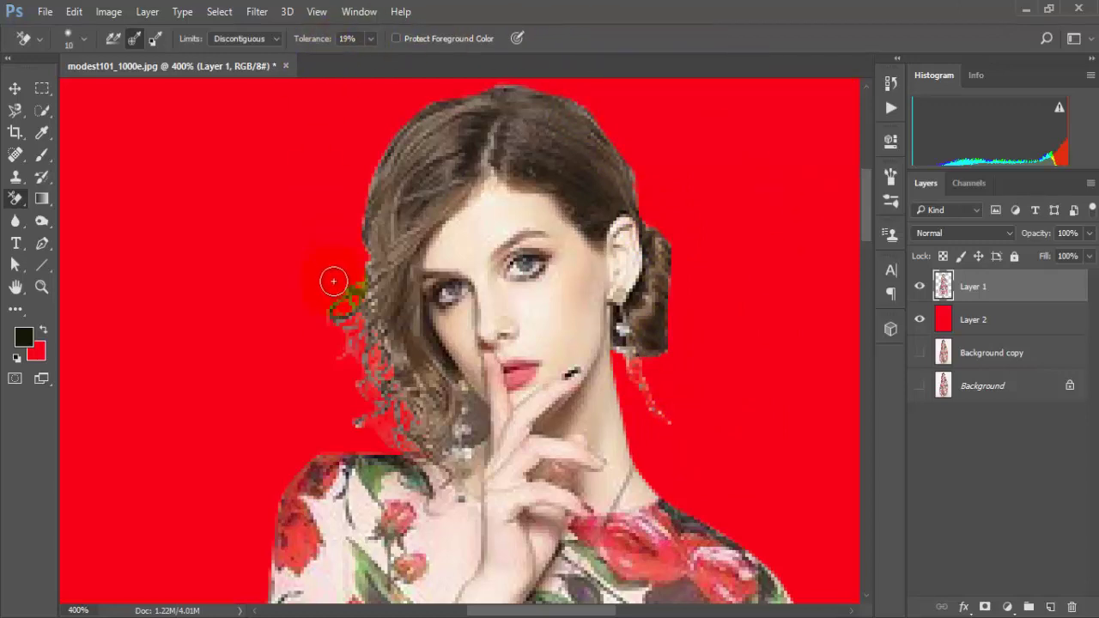
{"action": "mouse_move", "coordinate": [332, 277]}
{"action": "left_mouse_down"}
{"action": "mouse_move", "coordinate": [364, 309]}
{"action": "mouse_move", "coordinate": [360, 289]}
{"action": "mouse_move", "coordinate": [366, 300]}
{"action": "mouse_move", "coordinate": [357, 356]}
{"action": "mouse_move", "coordinate": [375, 439]}
{"action": "mouse_move", "coordinate": [368, 431]}
{"action": "mouse_move", "coordinate": [413, 443]}
{"action": "mouse_move", "coordinate": [368, 356]}
{"action": "mouse_move", "coordinate": [396, 378]}
{"action": "mouse_move", "coordinate": [392, 386]}
{"action": "mouse_move", "coordinate": [342, 360]}
{"action": "mouse_move", "coordinate": [326, 339]}
{"action": "mouse_move", "coordinate": [400, 442]}
{"action": "left_mouse_up"}
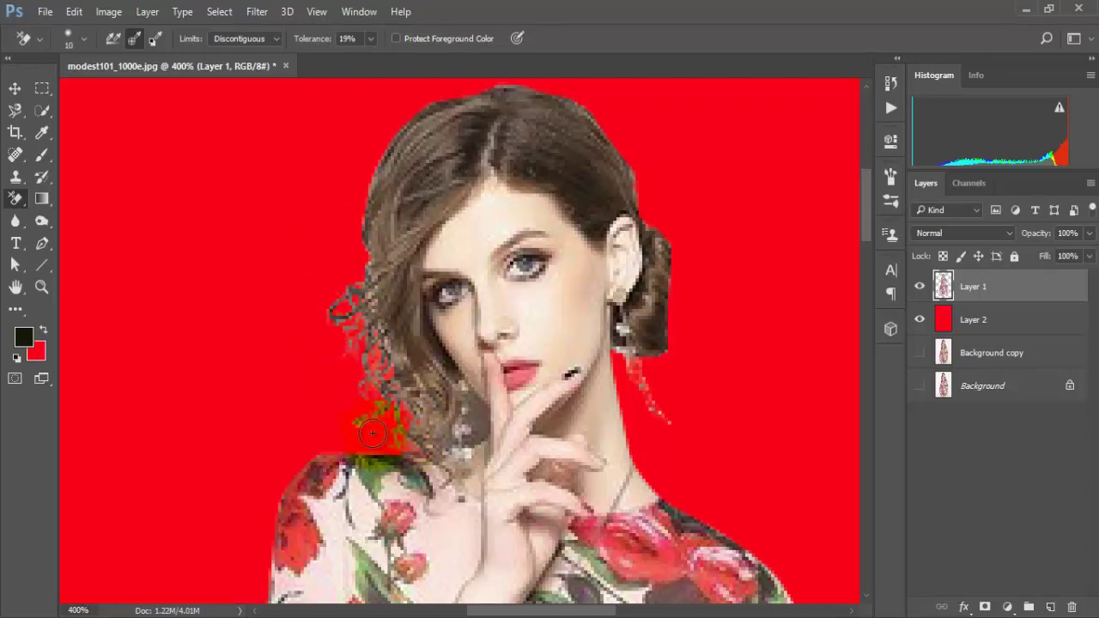
{"action": "left_click", "coordinate": [922, 322]}
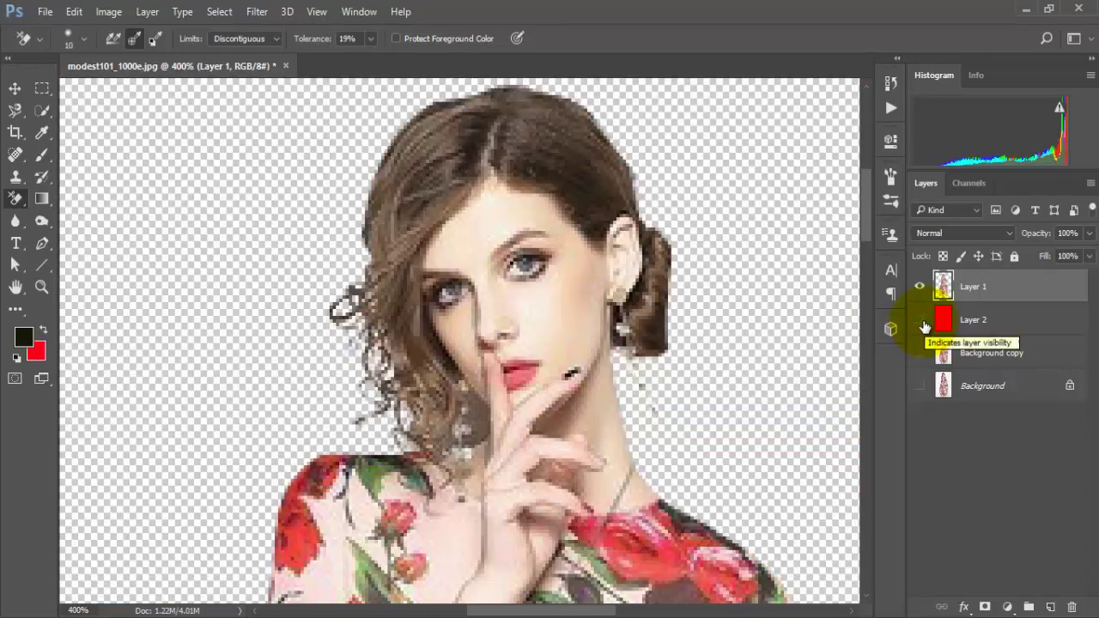
{"action": "key", "text": "ctrl+0"}
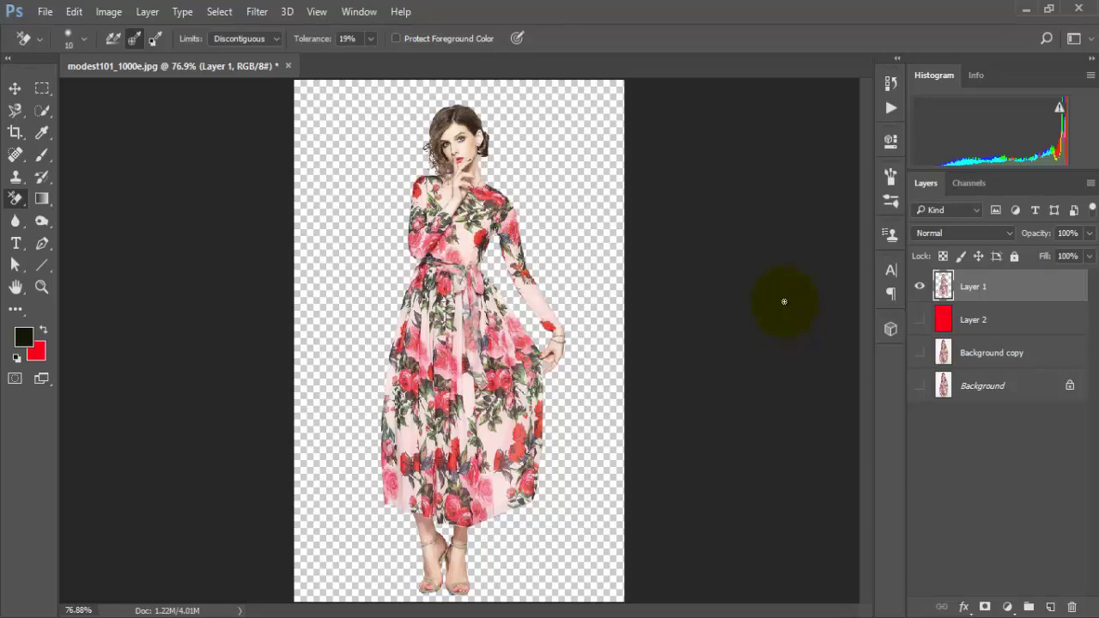
- Erase the stray specks beside the neck below the hair bun, using the regular Eraser with its brush reduced to 25
{"action": "left_click", "coordinate": [488, 178], "text": "ctrl"}
{"action": "left_click", "coordinate": [488, 179], "text": "ctrl"}
{"action": "left_click", "coordinate": [487, 178], "text": "ctrl"}
{"action": "left_click", "coordinate": [487, 178], "text": "ctrl"}
{"action": "left_click_drag", "start_coordinate": [484, 137], "coordinate": [498, 358]}
{"action": "right_click", "coordinate": [16, 199]}
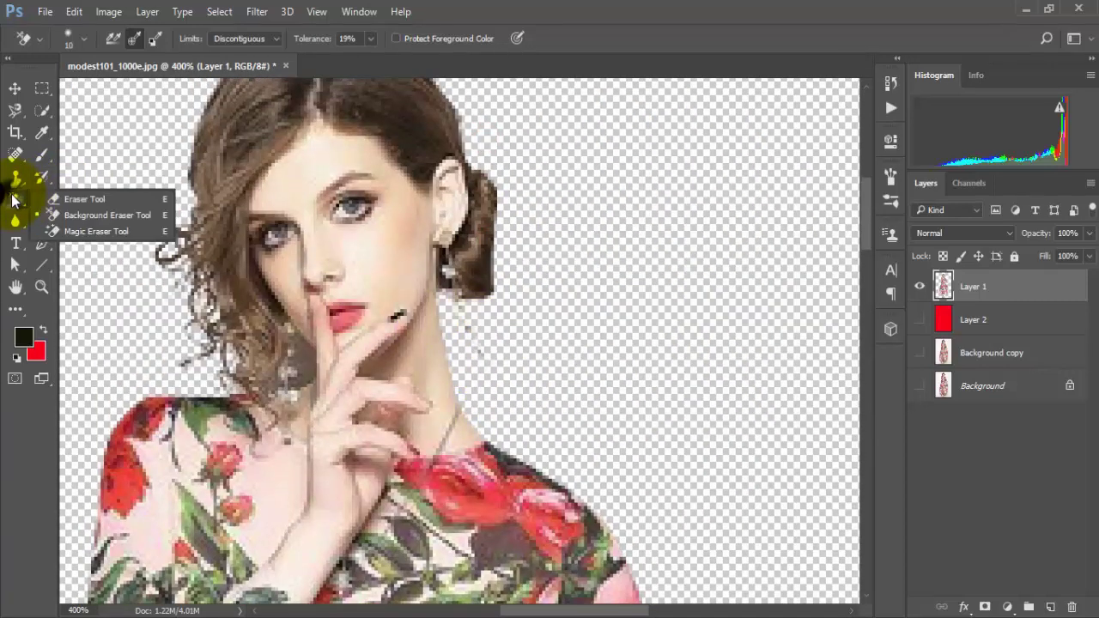
{"action": "left_click", "coordinate": [73, 198]}
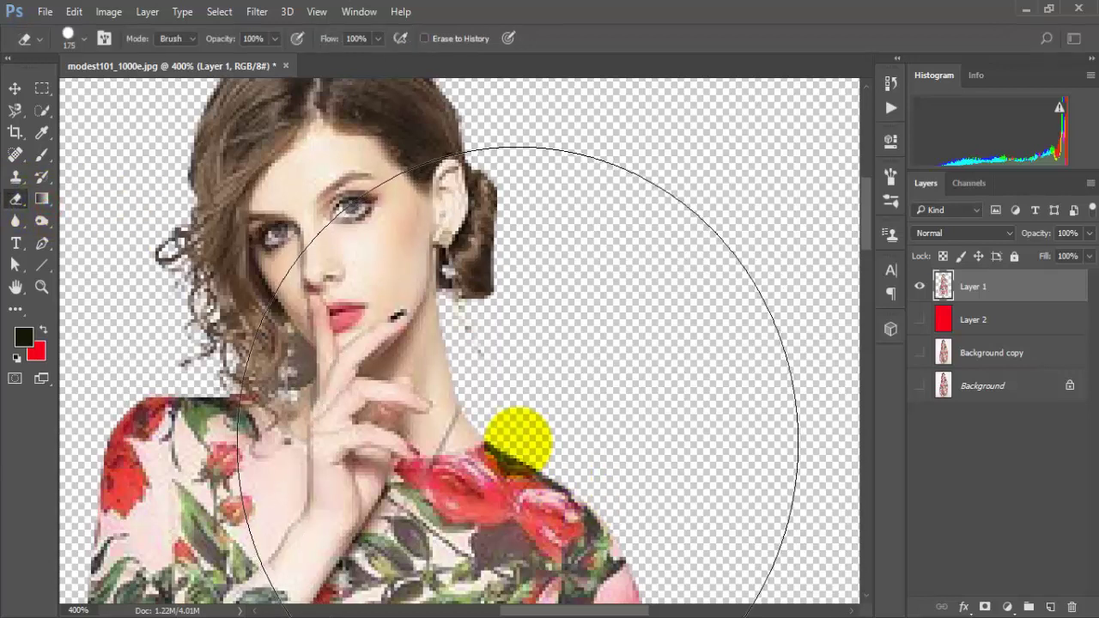
{"action": "key", "text": "bracketleft"}
{"action": "key", "text": "bracketleft"}
{"action": "key", "text": "bracketleft"}
{"action": "key", "text": "bracketleft"}
{"action": "key", "text": "bracketleft"}
{"action": "key", "text": "bracketleft"}
{"action": "key", "text": "bracketleft"}
{"action": "key", "text": "bracketleft"}
{"action": "key", "text": "bracketleft"}
{"action": "key", "text": "bracketleft"}
{"action": "key", "text": "bracketleft"}
{"action": "key", "text": "bracketleft"}
{"action": "key", "text": "bracketleft"}
{"action": "key", "text": "bracketleft"}
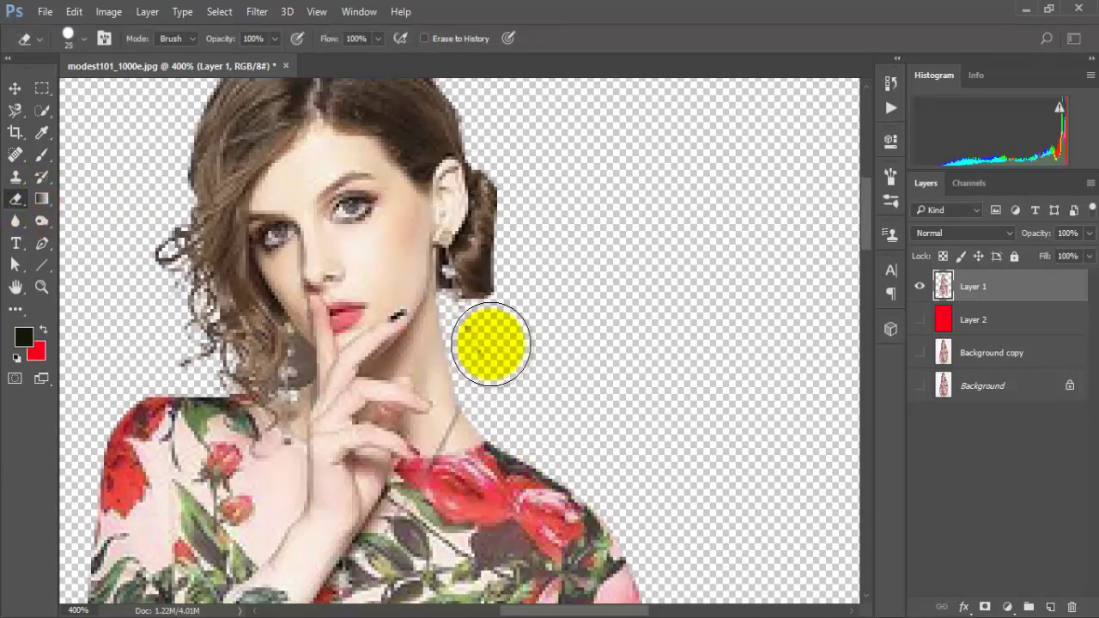
{"action": "left_click_drag", "start_coordinate": [470, 335], "coordinate": [518, 392]}
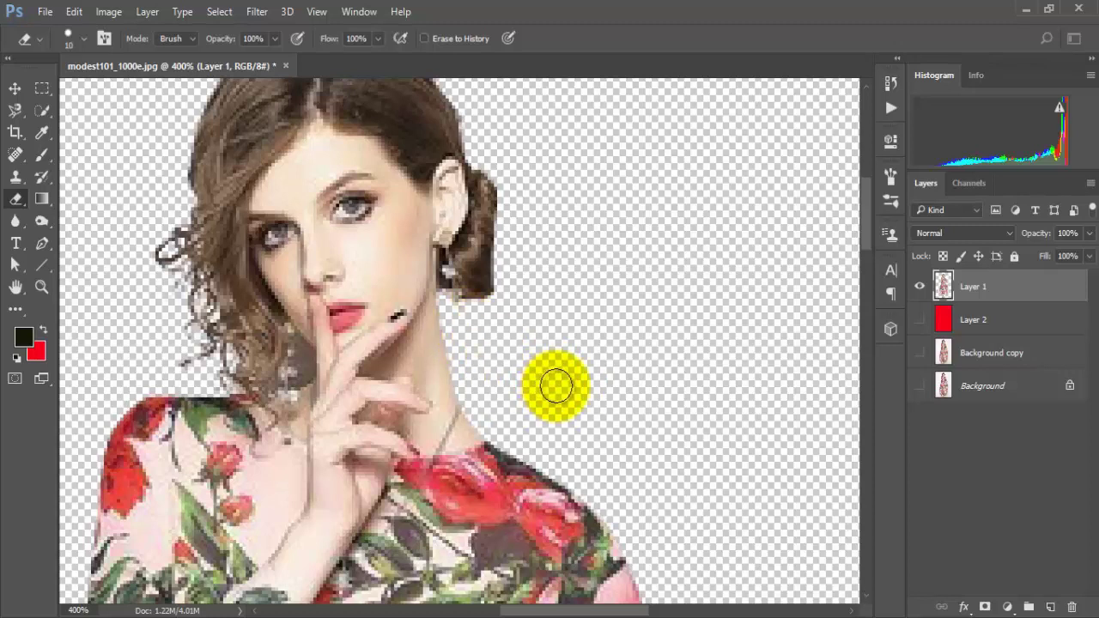
- Check the whole cut-out against the red layer by showing that layer briefly and hiding it again
{"action": "key", "text": "ctrl+0"}
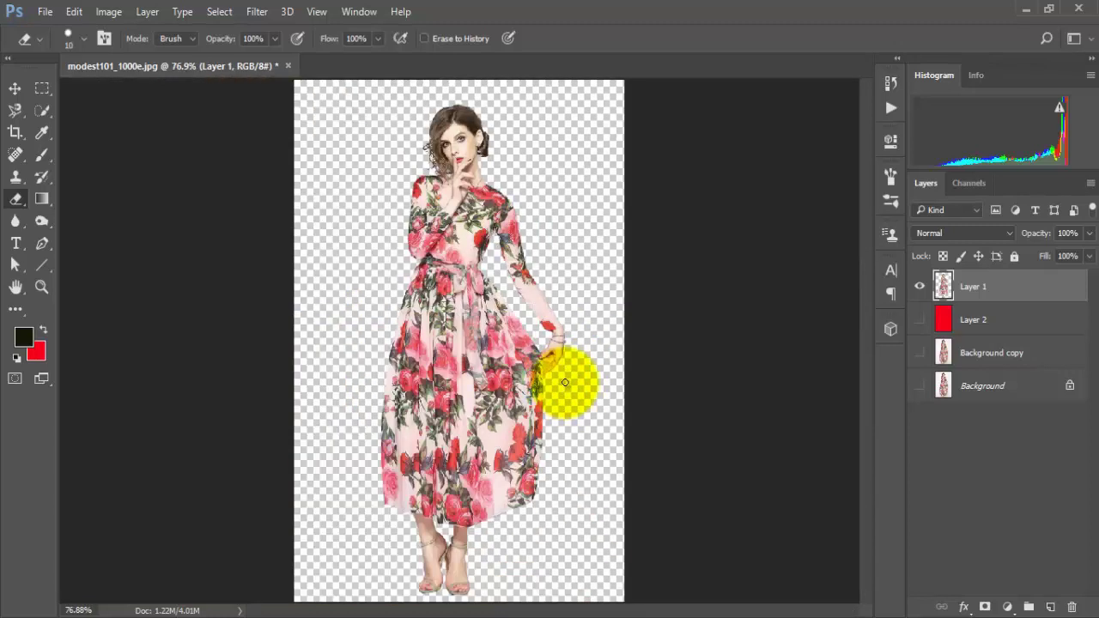
{"action": "left_click", "coordinate": [920, 320]}
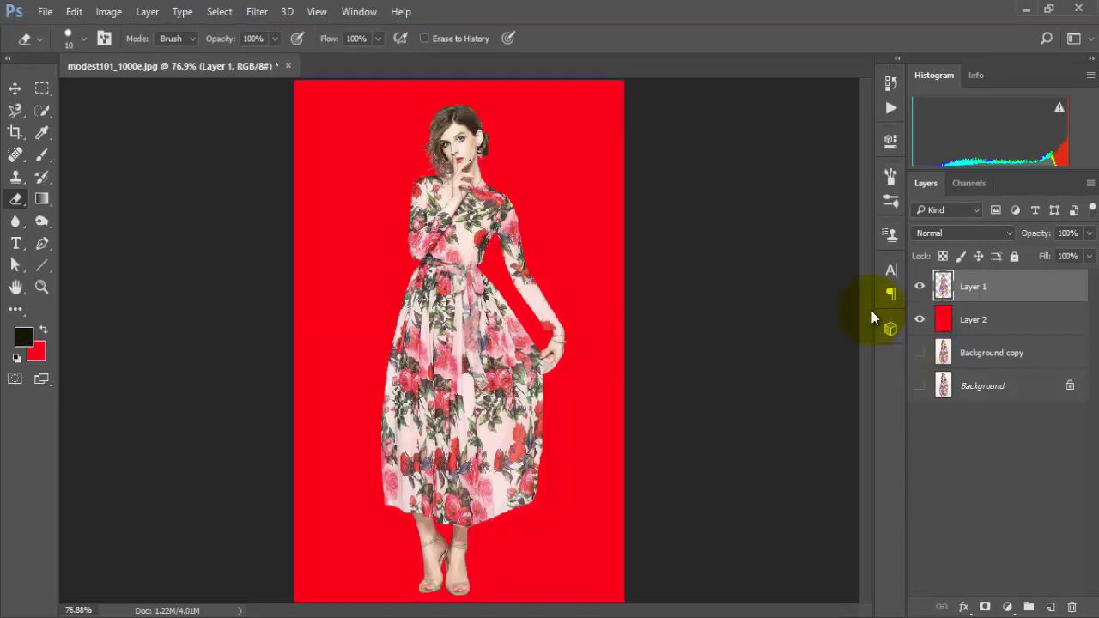
{"action": "left_click", "coordinate": [920, 320]}
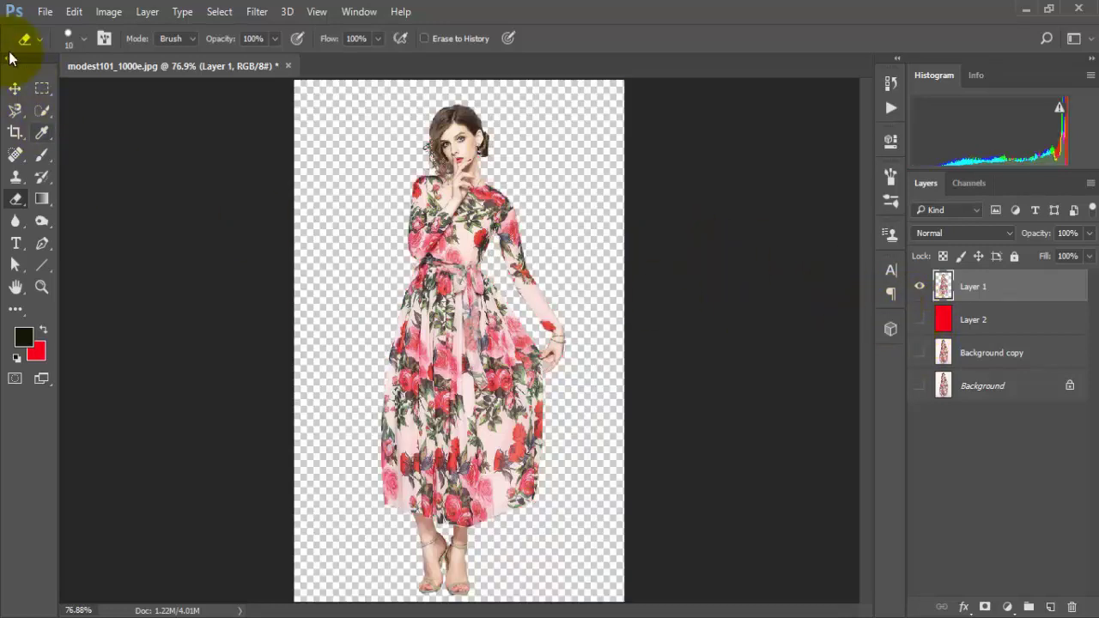
- Move the cut-out woman on Layer 1 slightly to the right on the canvas
{"action": "left_click", "coordinate": [14, 89]}
{"action": "left_click_drag", "start_coordinate": [445, 354], "coordinate": [463, 318]}
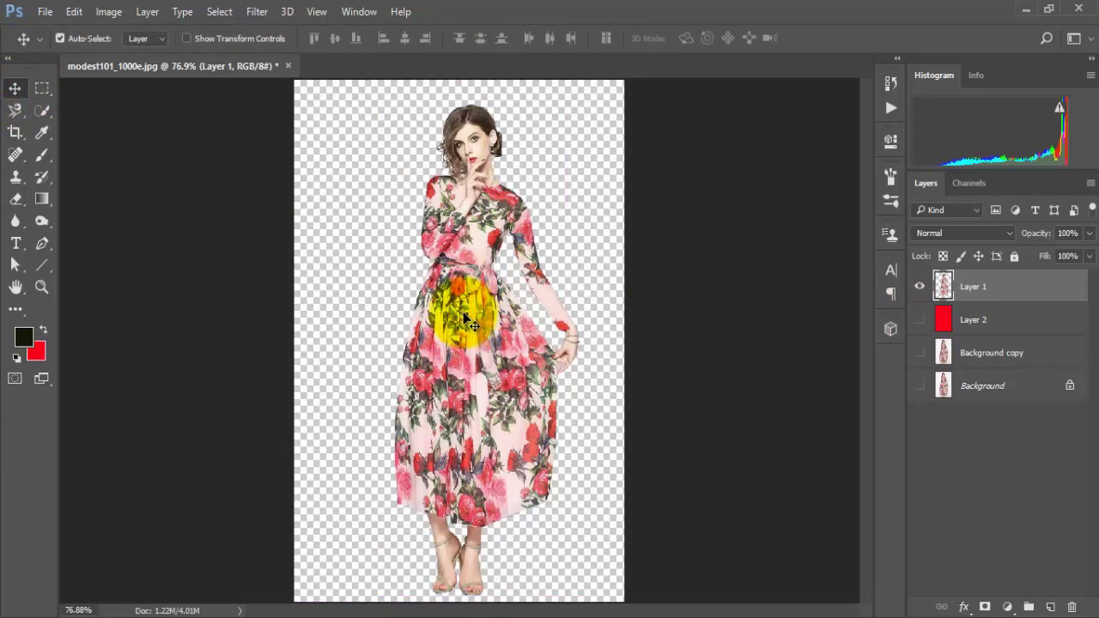